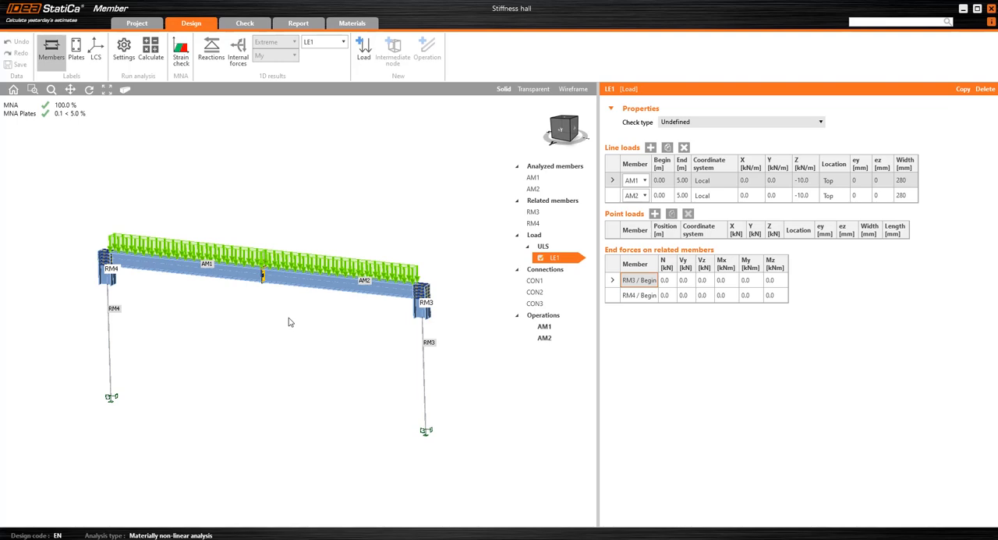
Examine the bolted end-plate connection CON2 where members AM1 and AM2 meet at midspan.
mouse_move(304, 236)
right_mouse_down()
mouse_move(238, 234)
mouse_move(297, 230)
right_mouse_up()
scroll(258, 265, "up", 3)
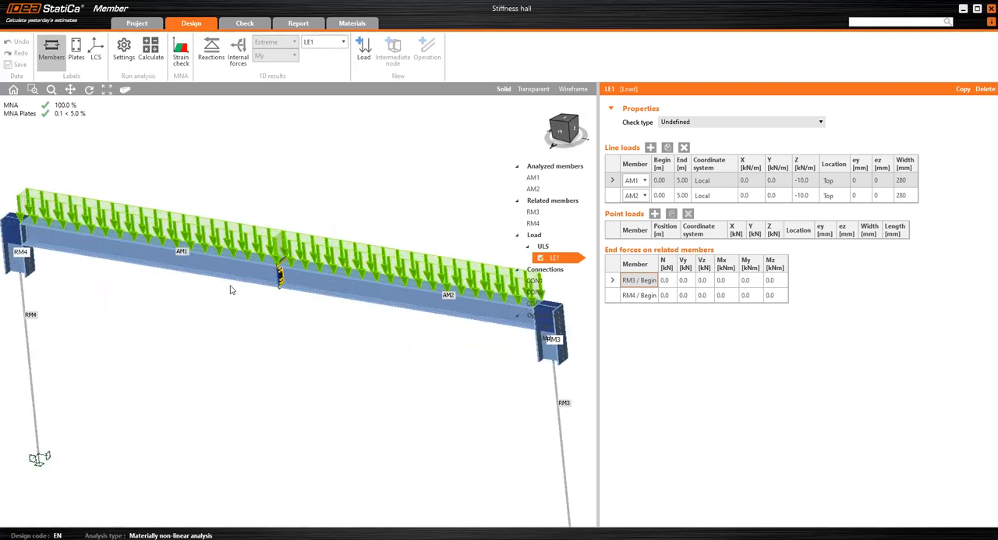
scroll(288, 281, "up", 4)
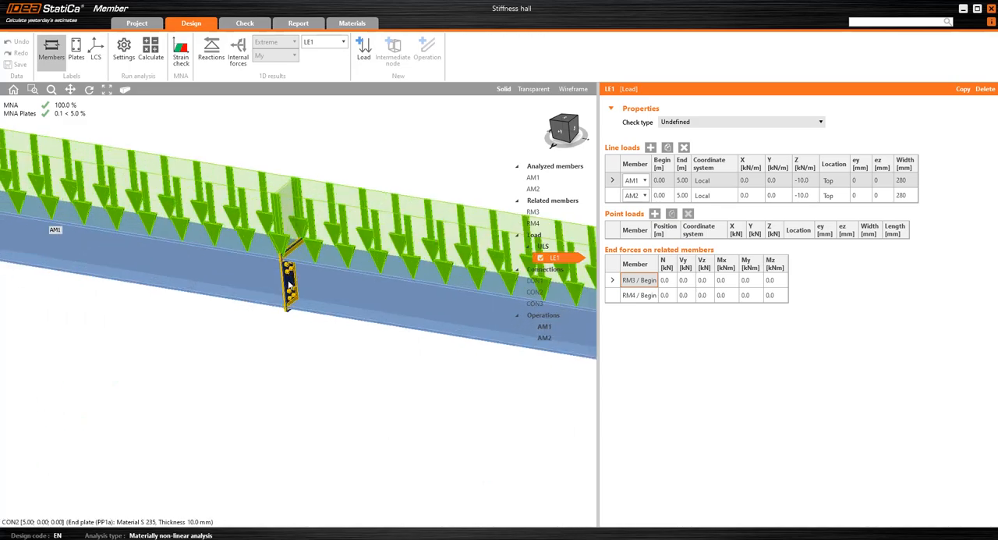
scroll(288, 269, "up", 4)
scroll(278, 265, "down", 7)
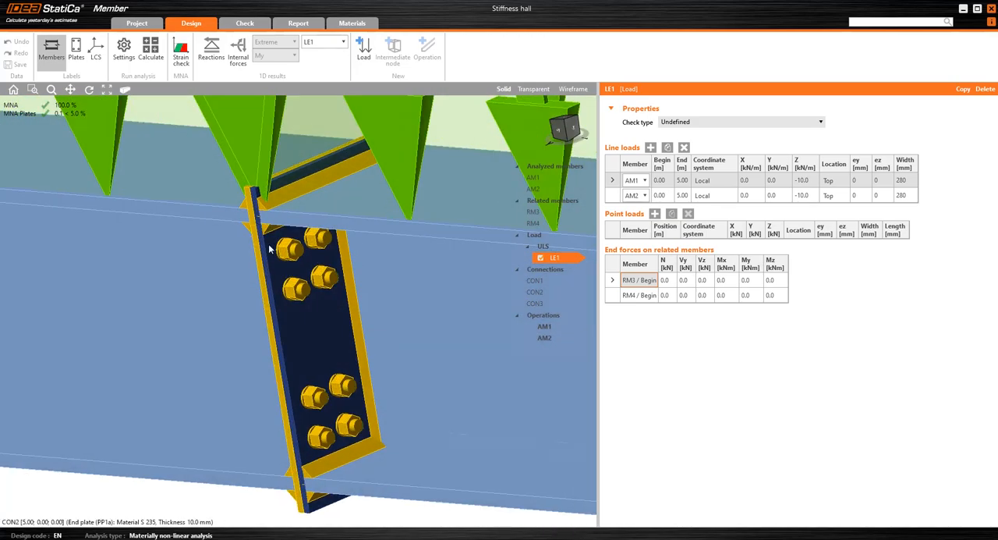
scroll(273, 266, "down", 5)
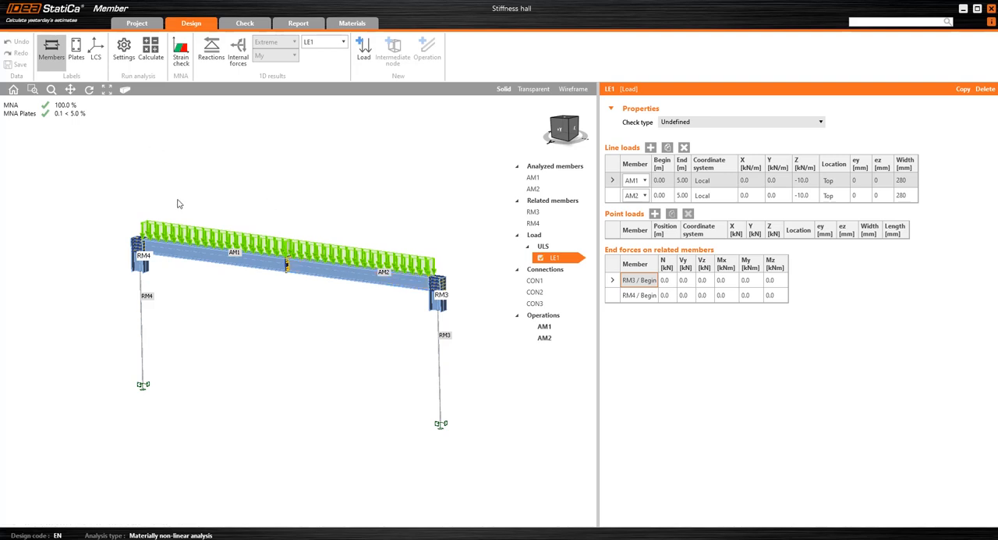
Examine the portal frame and the LE1 line loads on AM1 and AM2 from the front and at an angle.
left_click(558, 131)
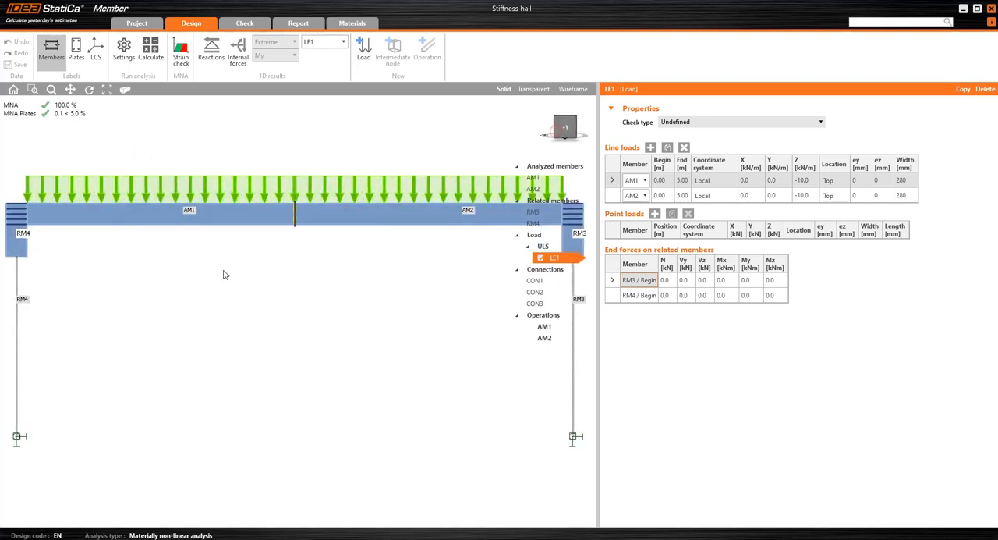
scroll(224, 274, "down", 1)
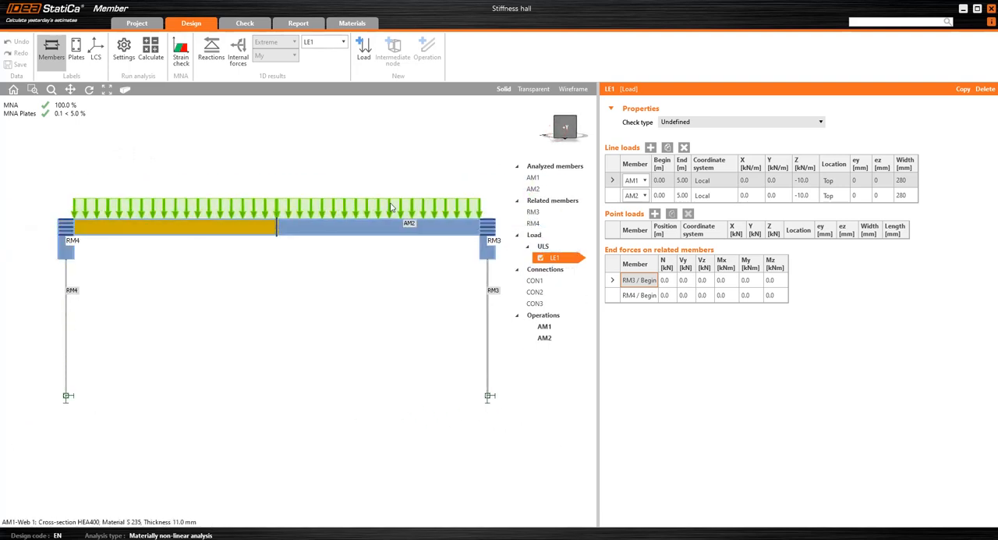
right_click_drag(222, 232, 370, 245)
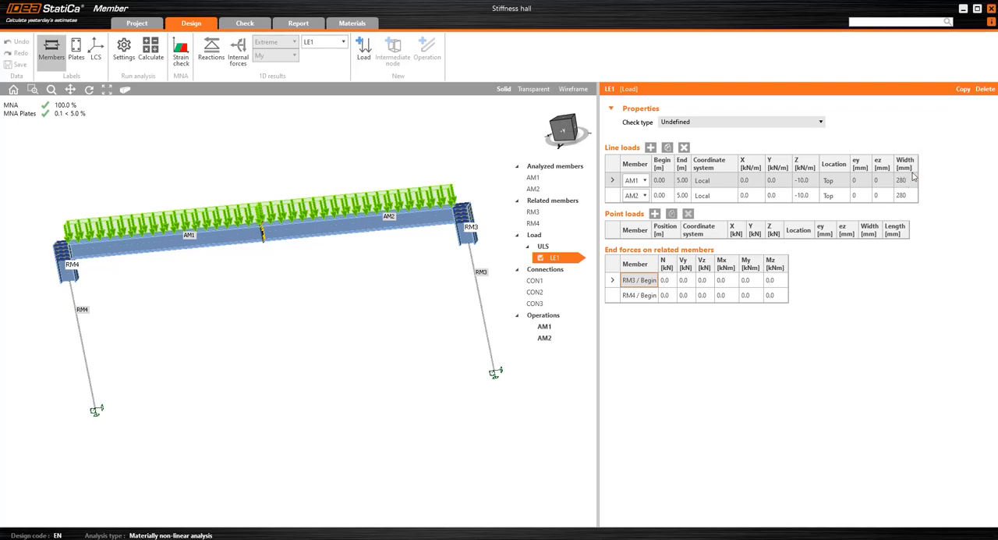
right_click_drag(357, 289, 361, 246)
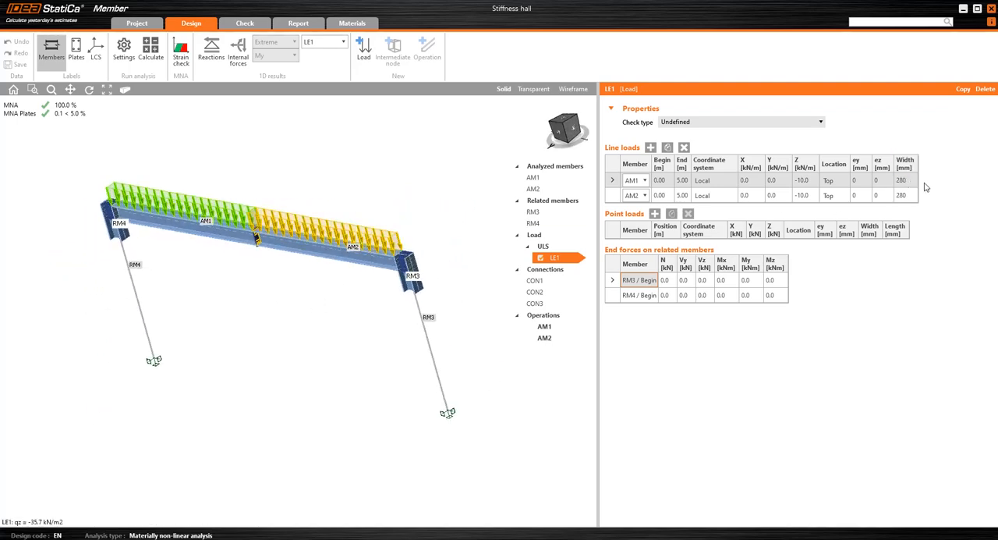
right_click_drag(356, 201, 376, 190)
Inspect the stiffened joint between AM1 and column RM4 and the midspan end plate up close, ending in the front view.
left_click(566, 132)
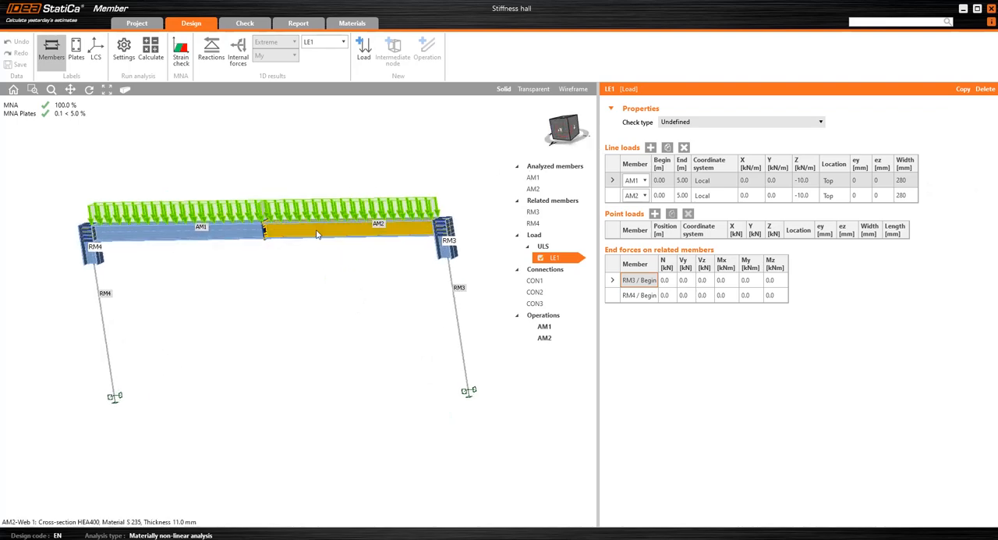
scroll(392, 220, "up", 2)
scroll(219, 241, "up", 5)
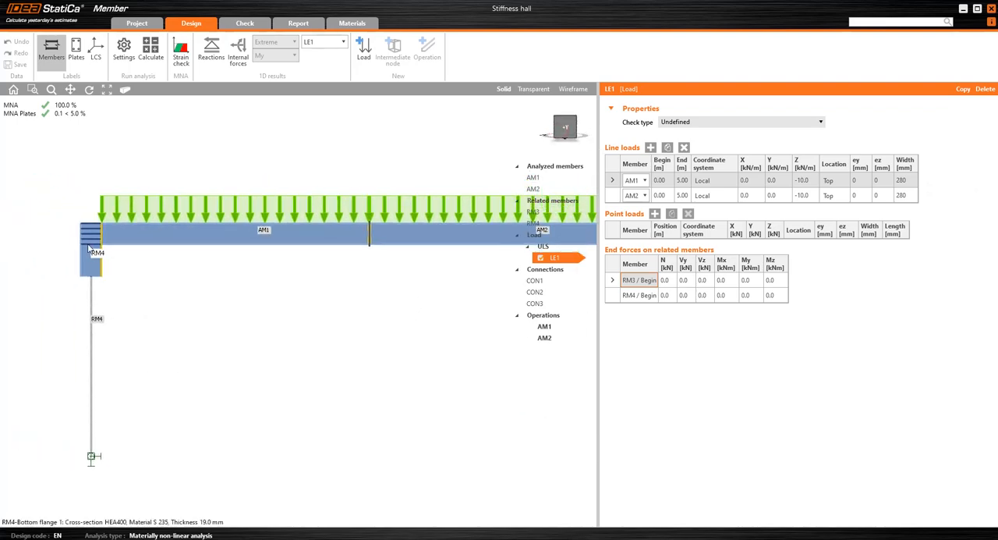
right_click_drag(170, 247, 141, 259)
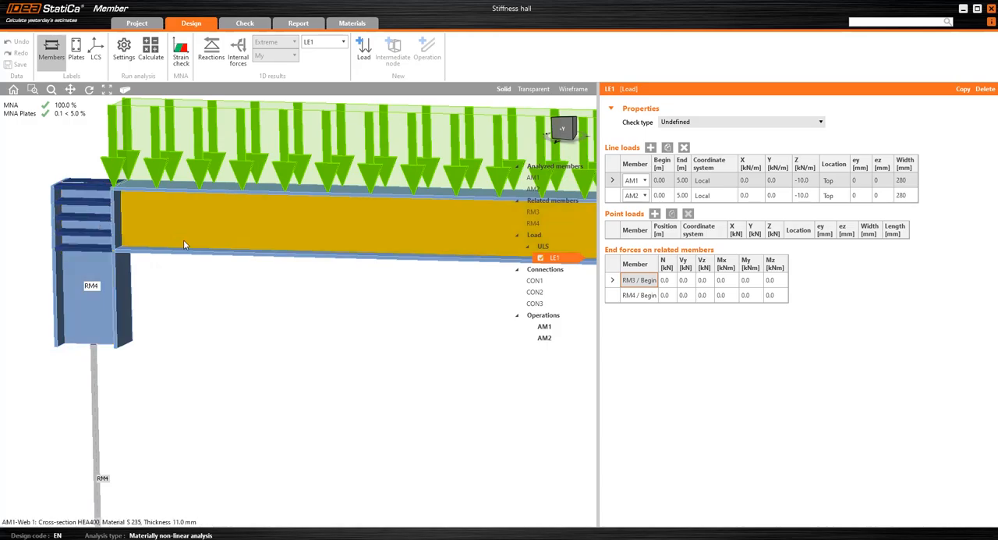
scroll(184, 240, "down", 5)
middle_click_drag(322, 275, 122, 282)
scroll(205, 261, "up", 6)
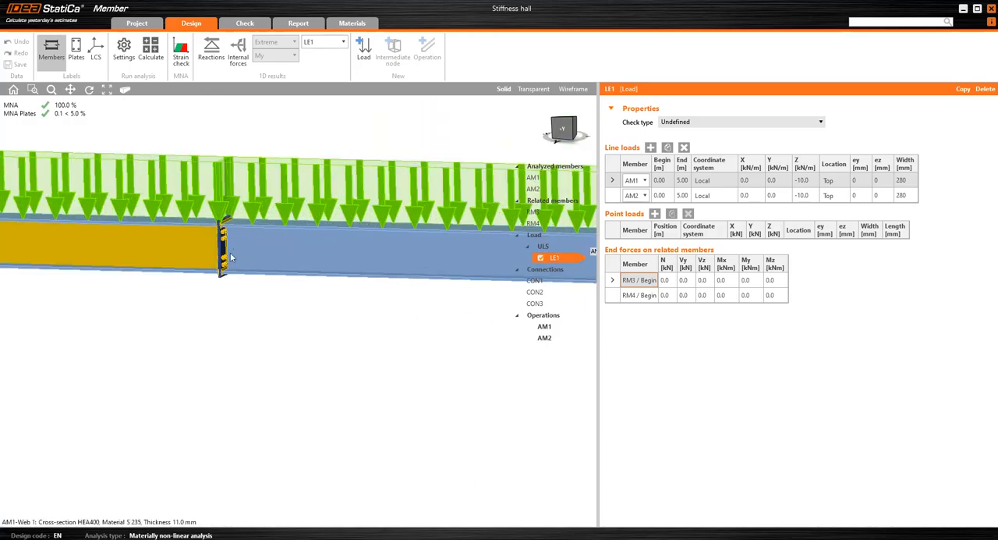
mouse_move(236, 243)
right_mouse_down()
mouse_move(201, 233)
mouse_move(217, 246)
right_mouse_up()
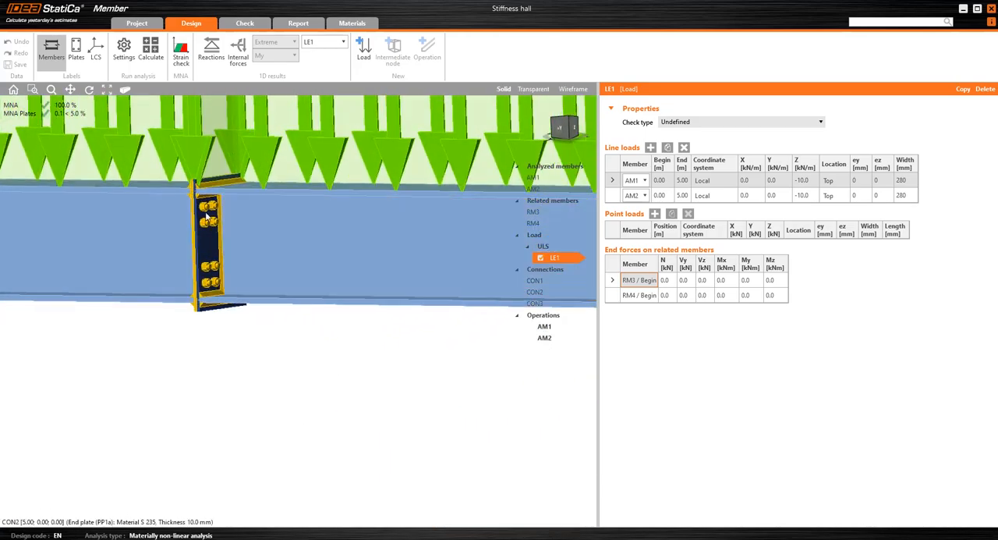
scroll(189, 192, "down", 3)
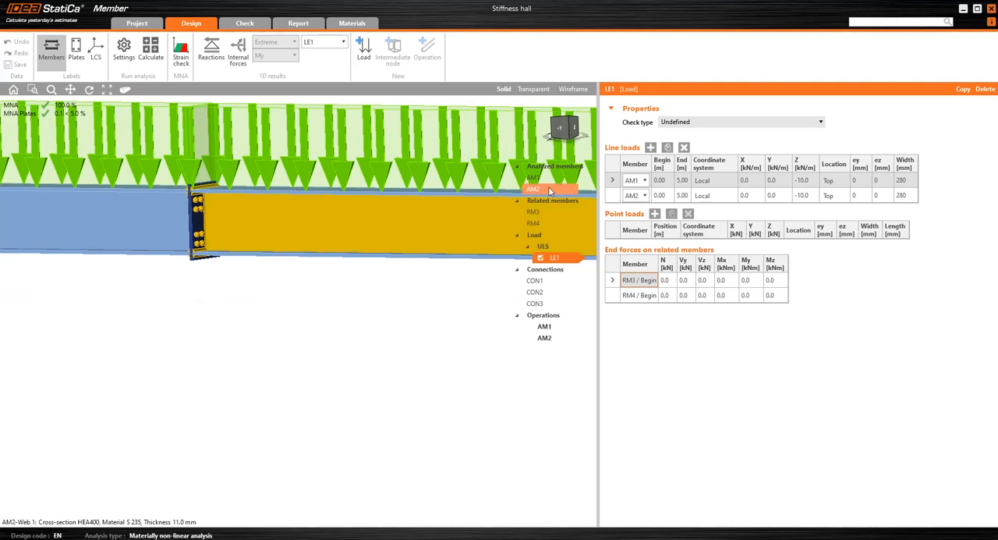
left_click(558, 127)
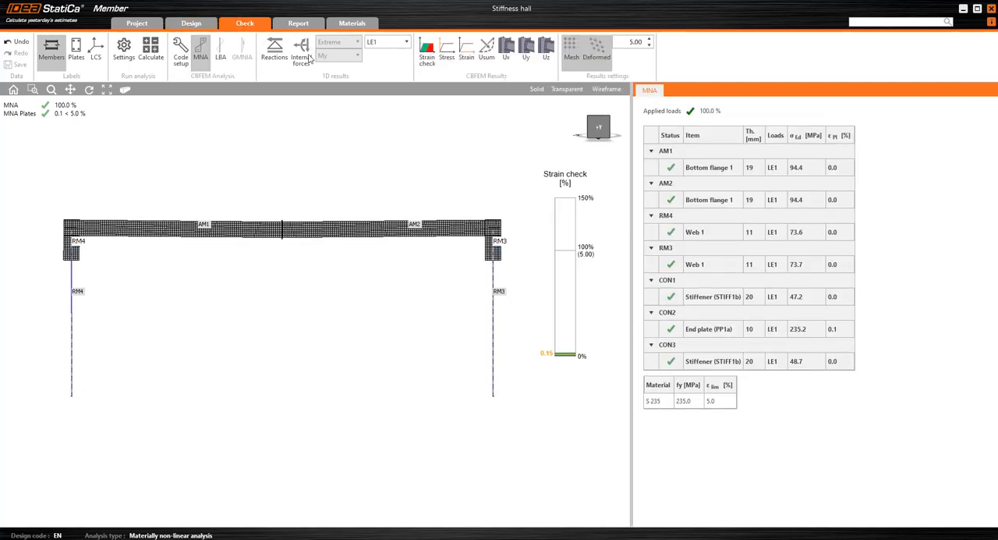
Display the My internal forces diagram of the MNA results and examine the bending moment at the midspan connection.
left_click(301, 53)
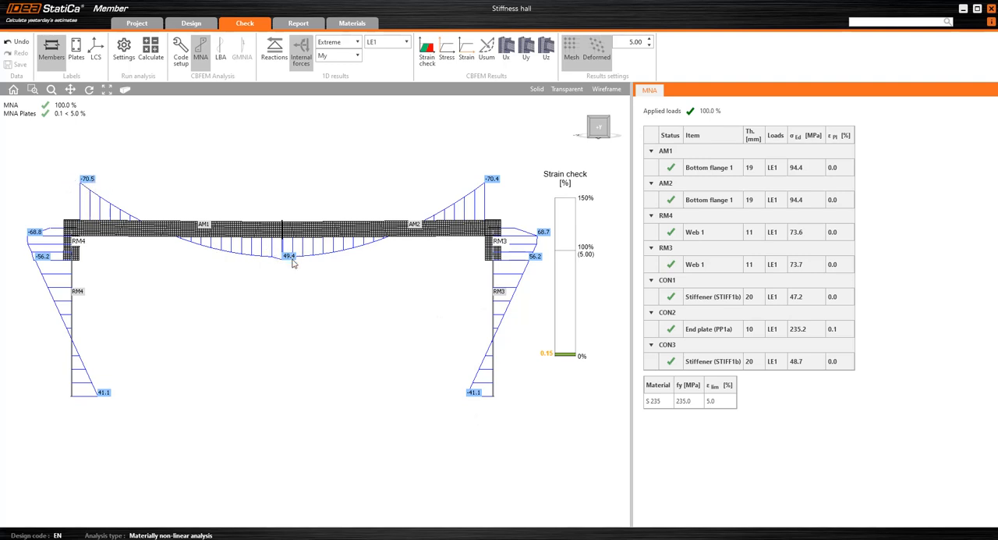
scroll(273, 260, "up", 5)
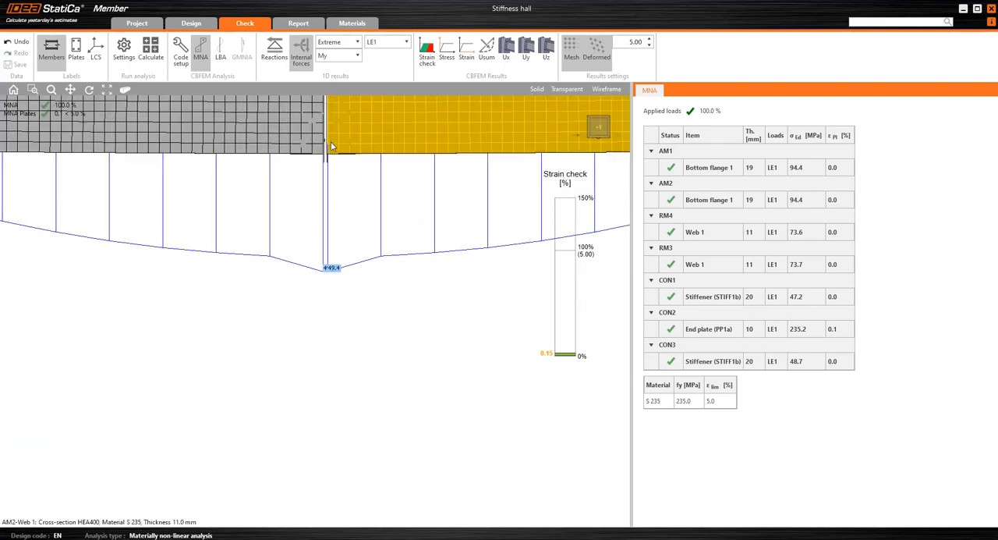
middle_click_drag(347, 100, 337, 151)
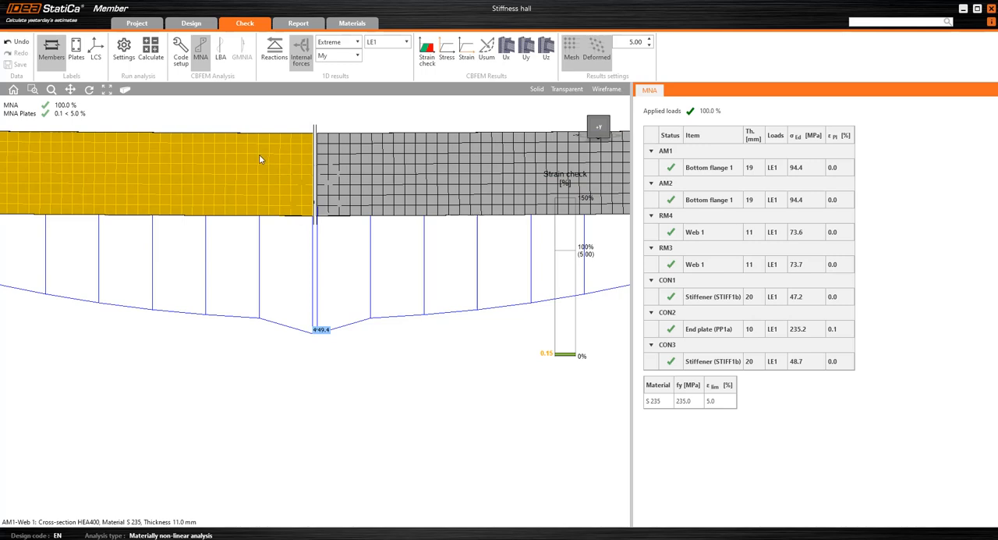
right_click_drag(260, 159, 360, 252)
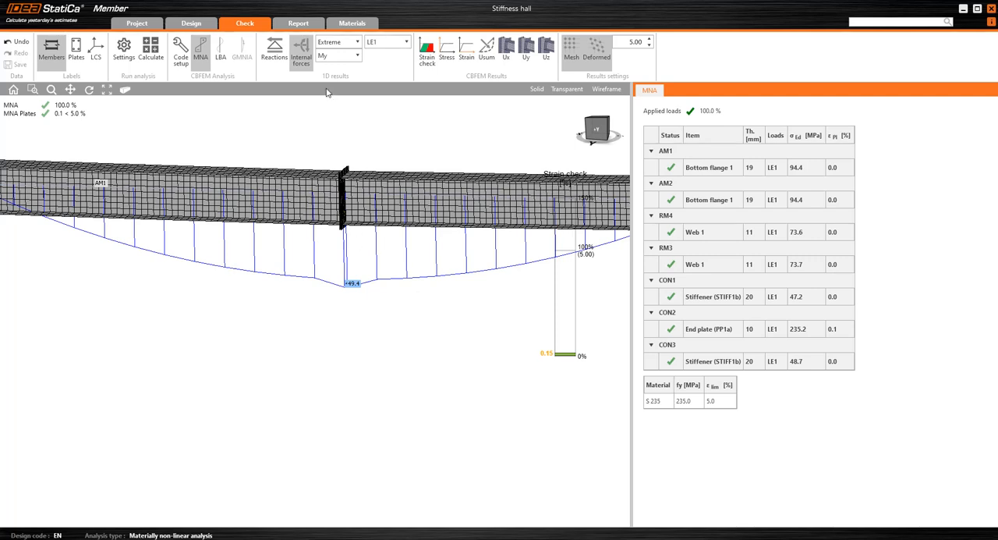
left_click(594, 131)
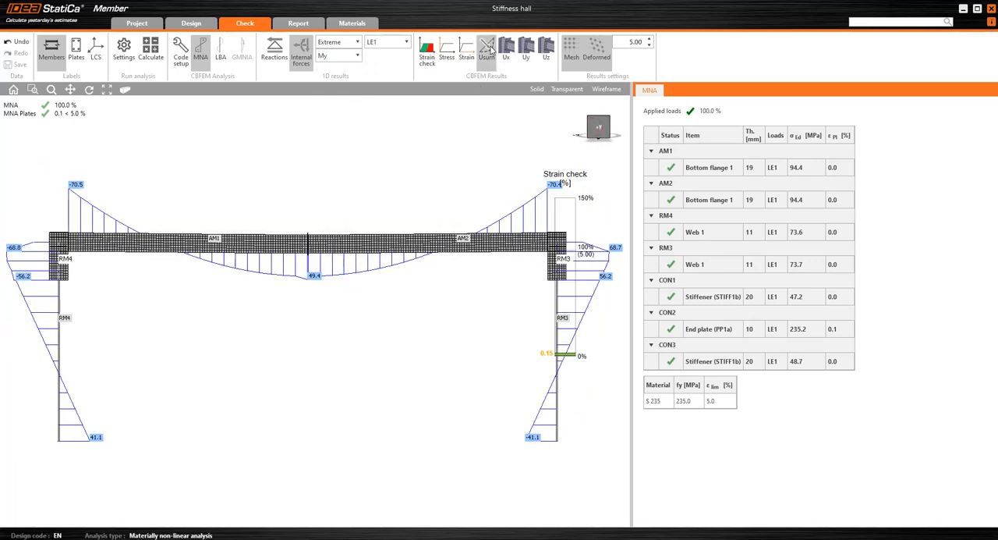
Show the total displacement Usum on the frame and hide the internal forces diagram.
left_click(487, 51)
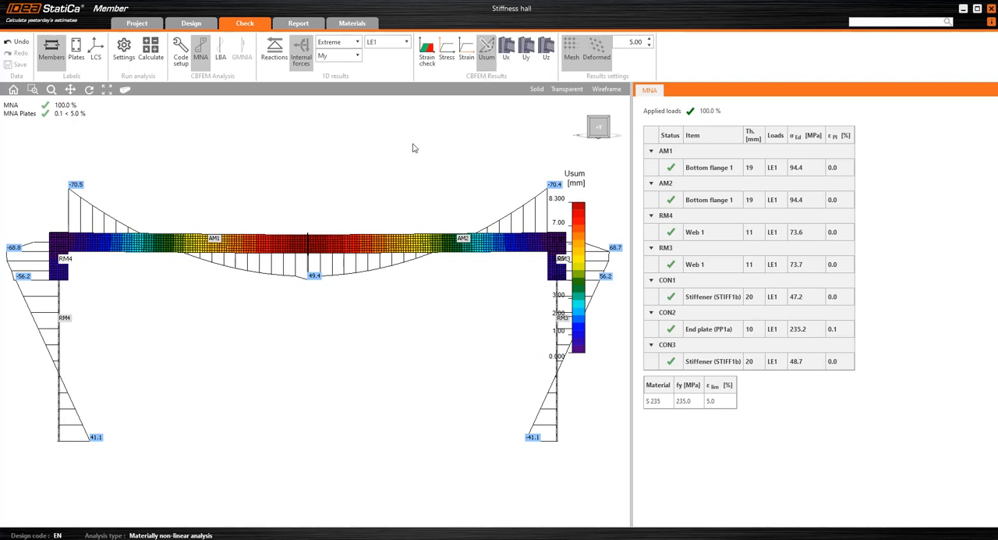
scroll(361, 173, "down", 3)
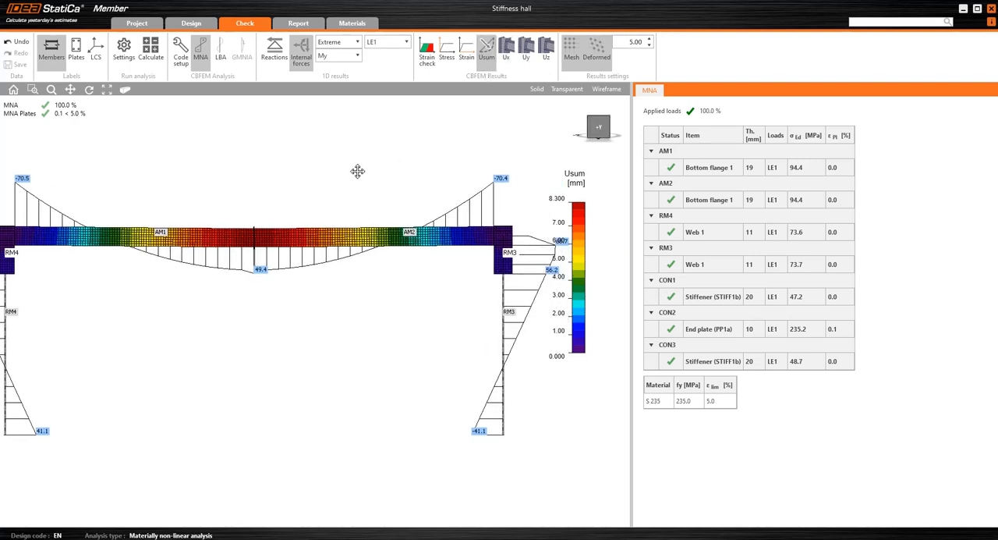
left_click(302, 53)
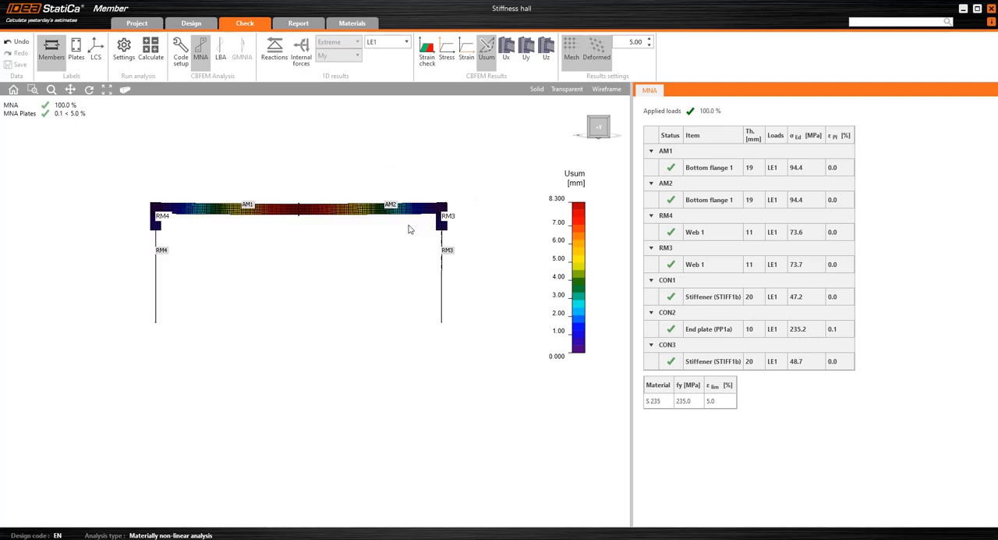
Set the deformation scale to 50 and view the frame's deflected shape around midspan and from the front.
left_click(13, 89)
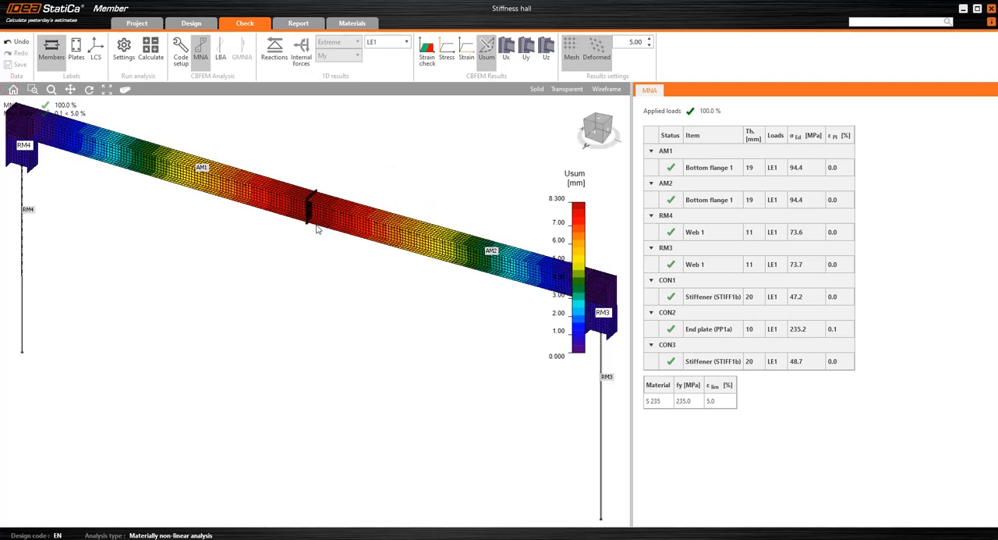
left_click(638, 45)
type("50")
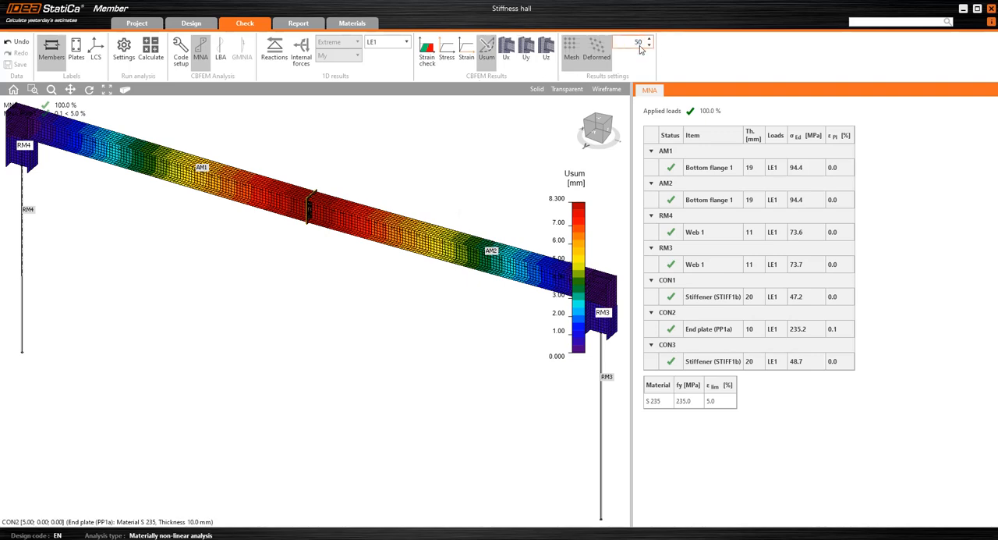
key("Return")
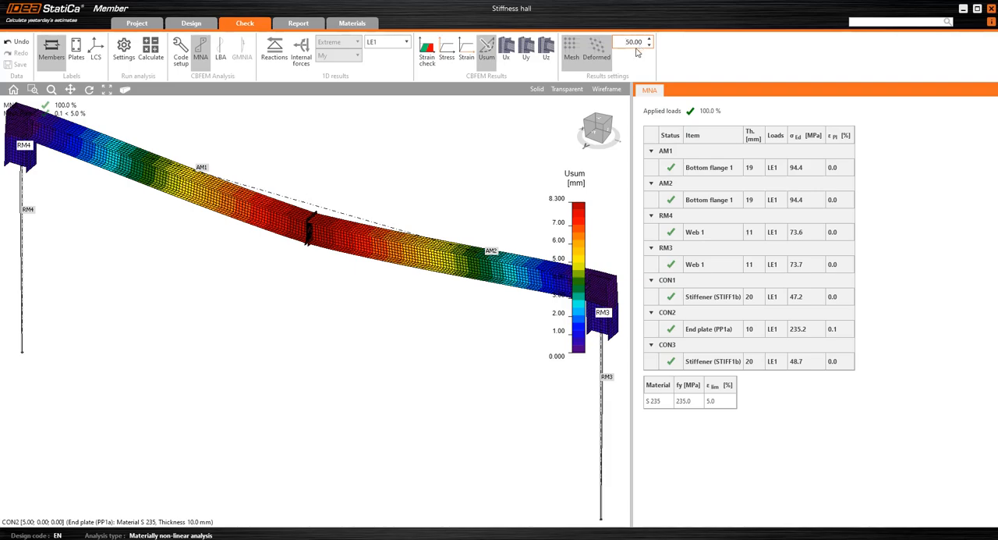
scroll(285, 231, "up", 5)
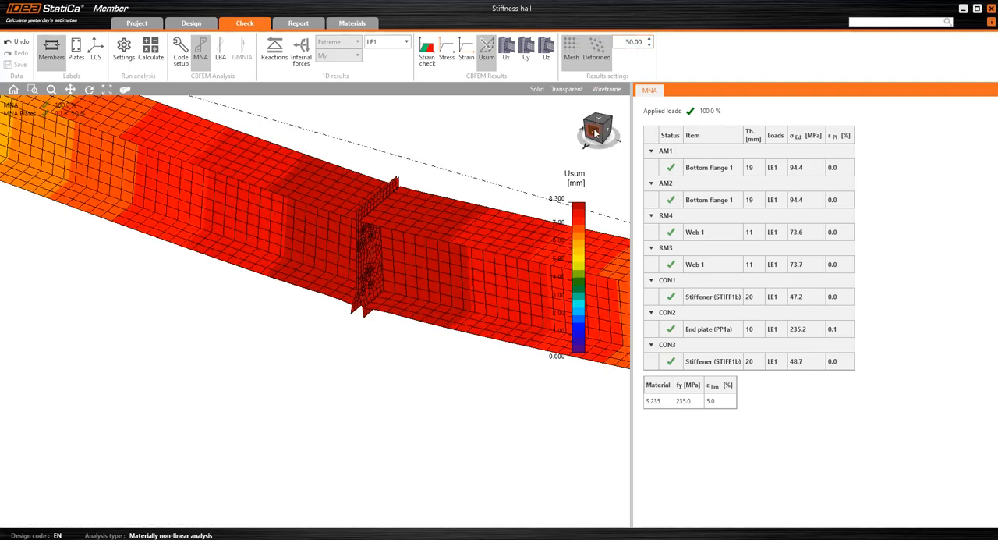
left_click(596, 133)
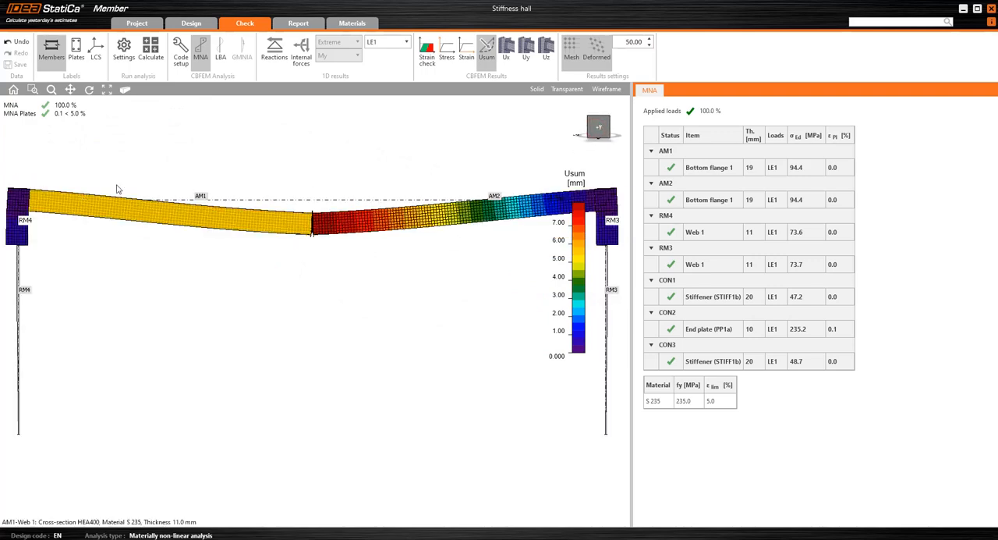
scroll(395, 201, "down", 4)
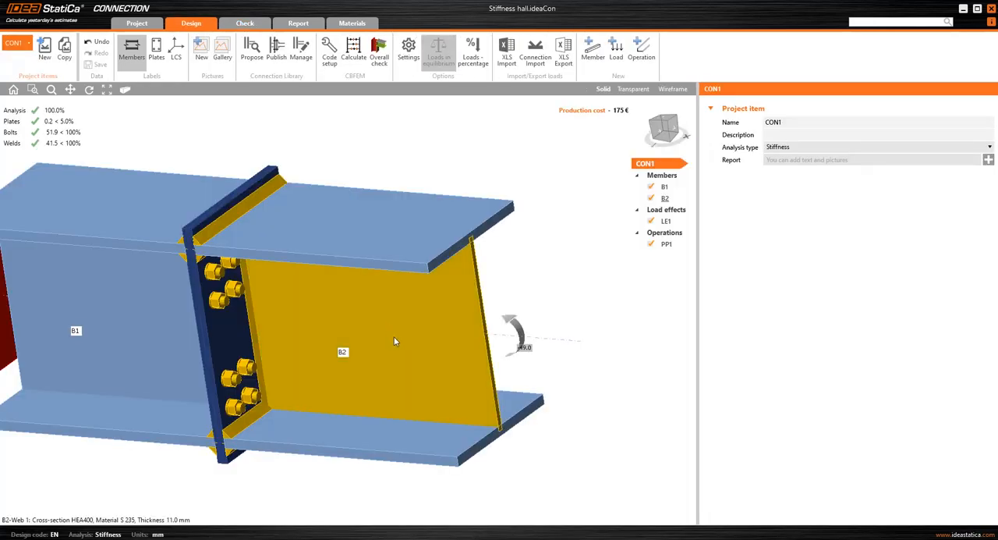
right_click_drag(394, 336, 297, 277)
right_click_drag(317, 213, 524, 331)
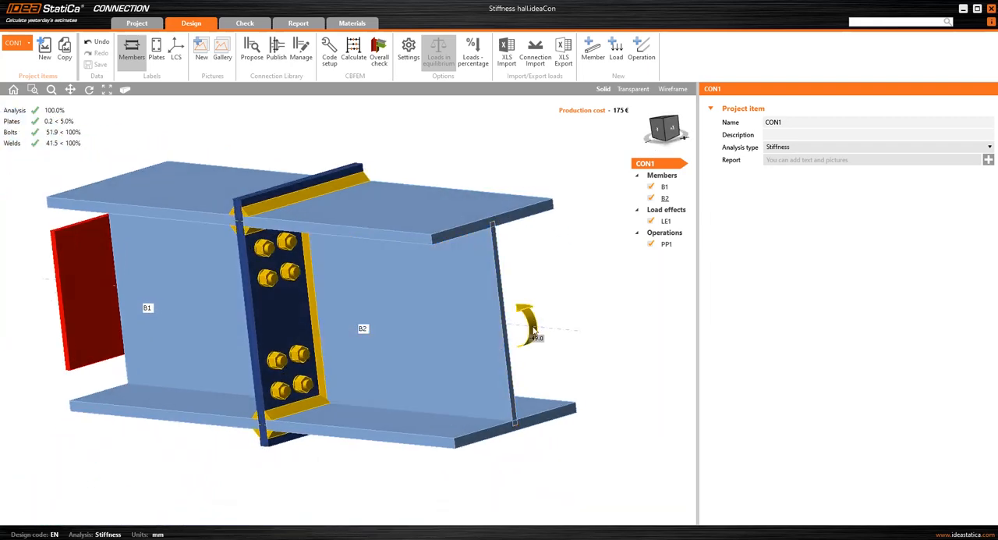
In IDEA StatiCa Connection, review load effect LE1 and member B2's theoretical lengths for My and Mz.
left_click(666, 221)
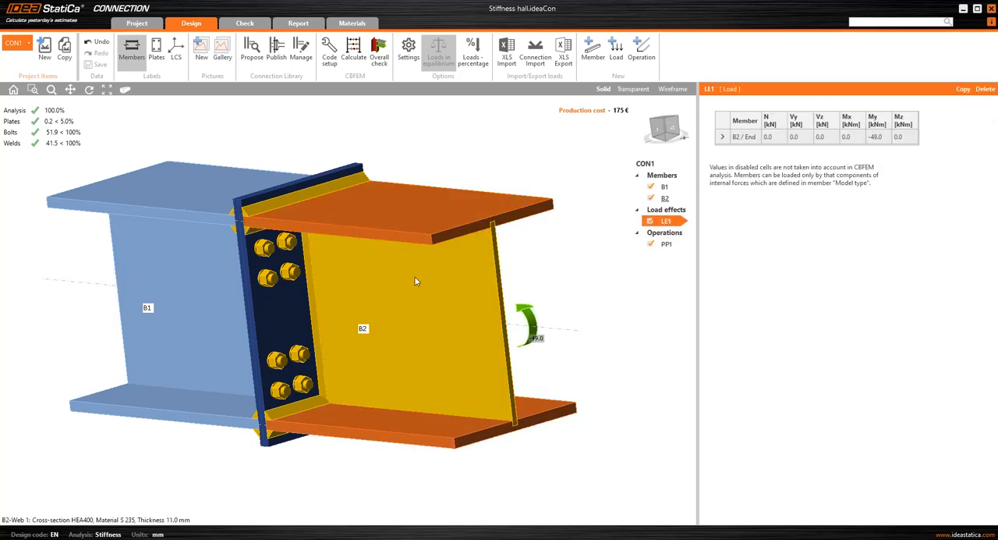
left_click(665, 198)
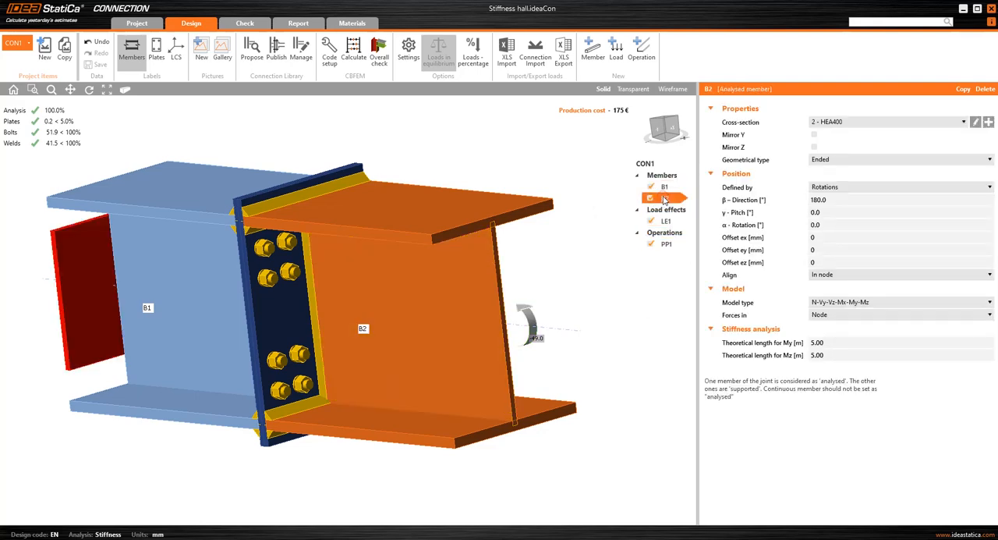
left_click(824, 343)
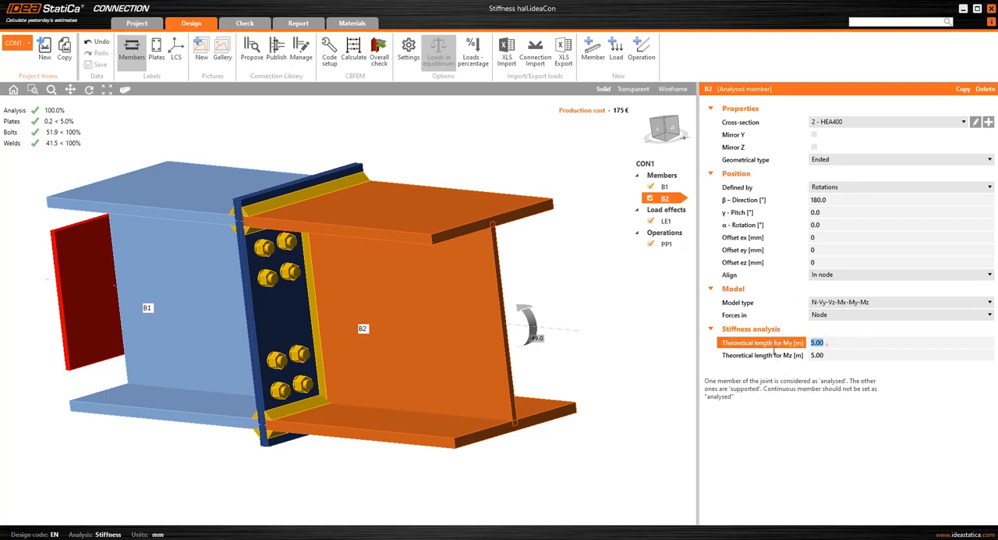
left_click(828, 354)
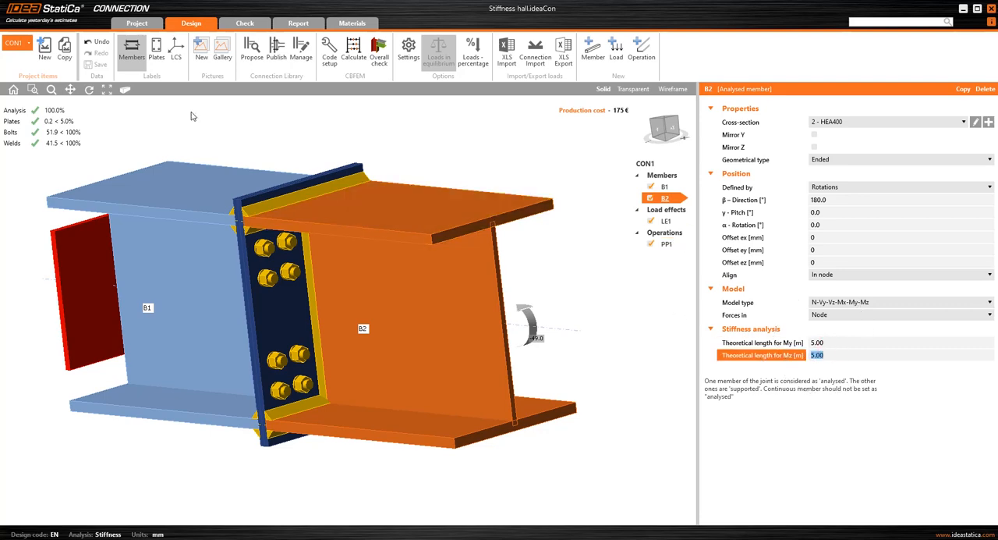
middle_click_drag(181, 130, 197, 140)
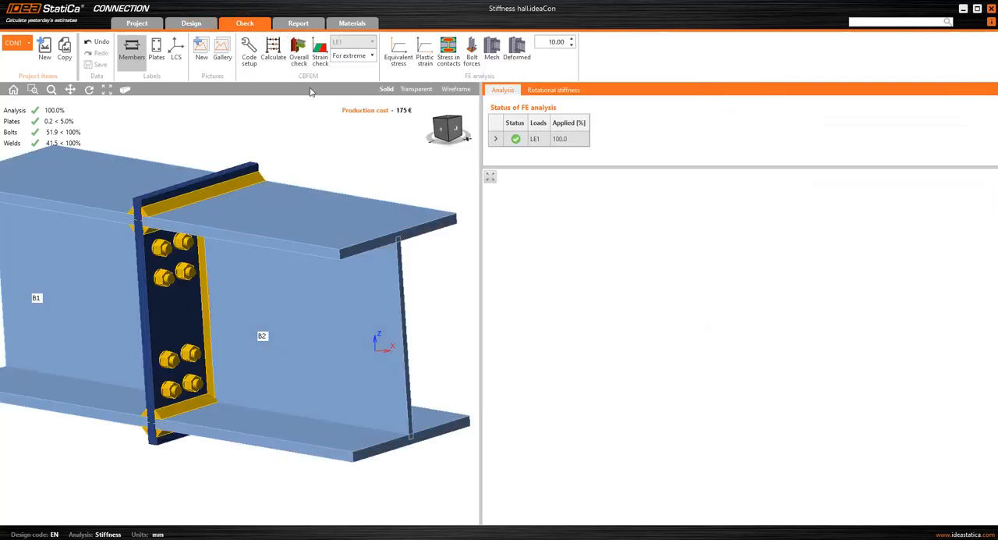
Review the rotational stiffness results and diagram of member B2, and export the diagram as CSV.
left_click(553, 90)
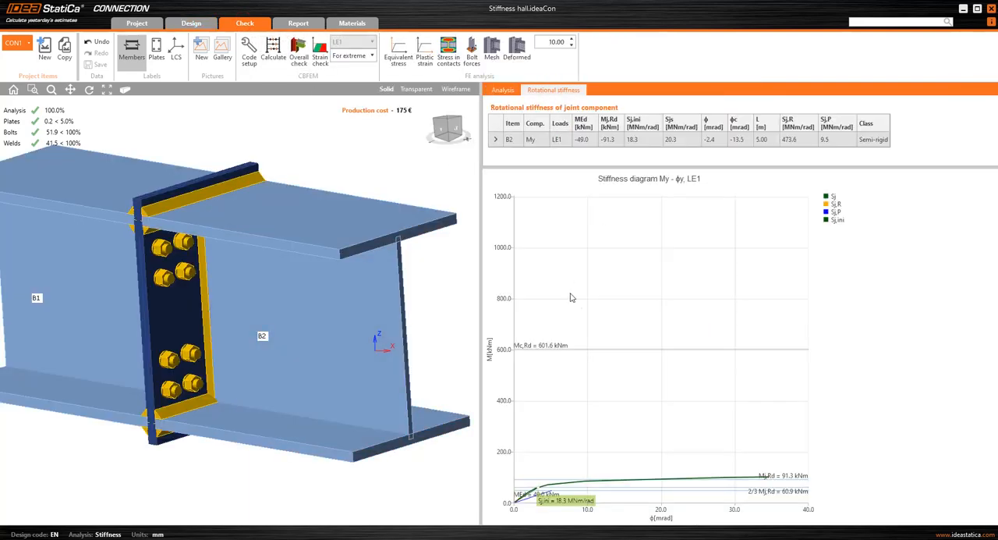
scroll(575, 434, "up", 2)
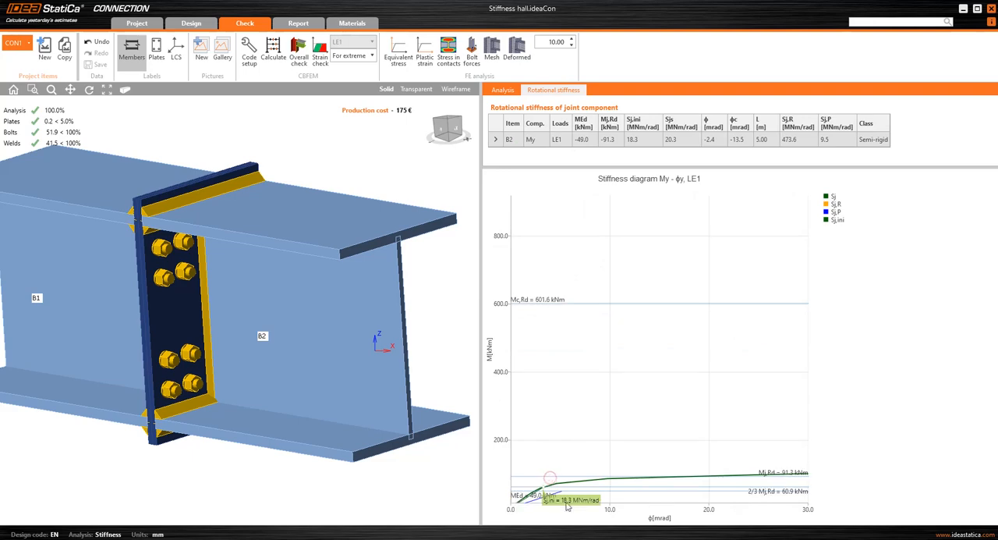
scroll(535, 457, "up", 2)
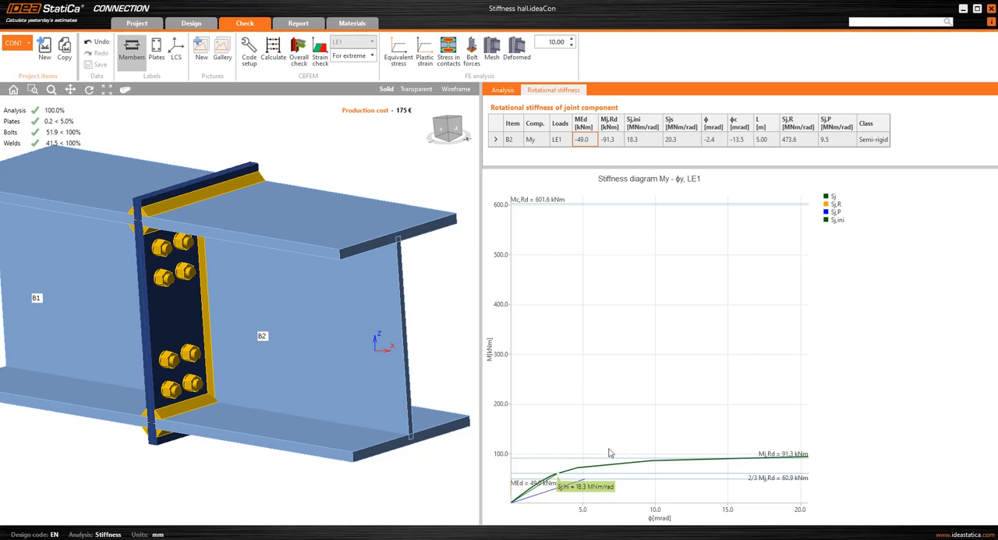
right_click(593, 371)
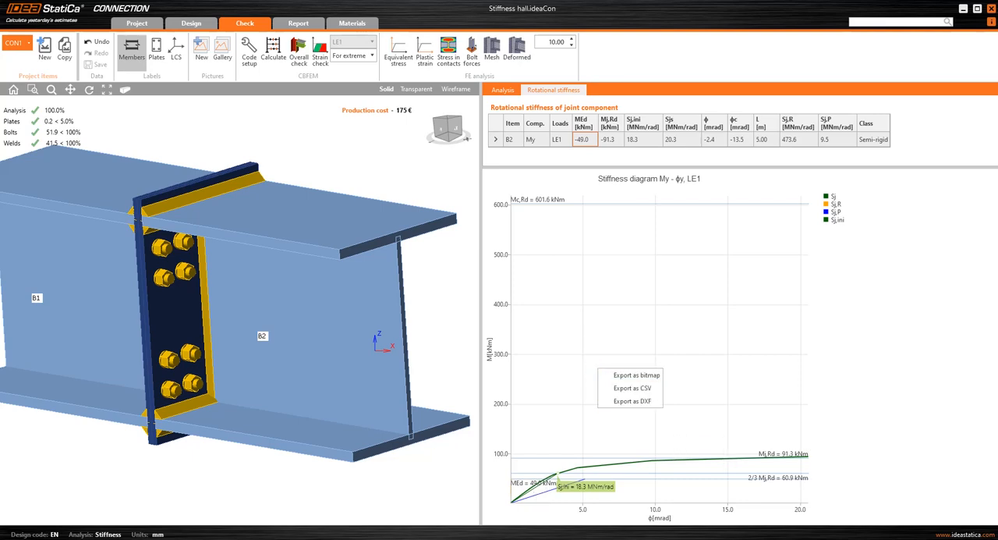
left_click(632, 388)
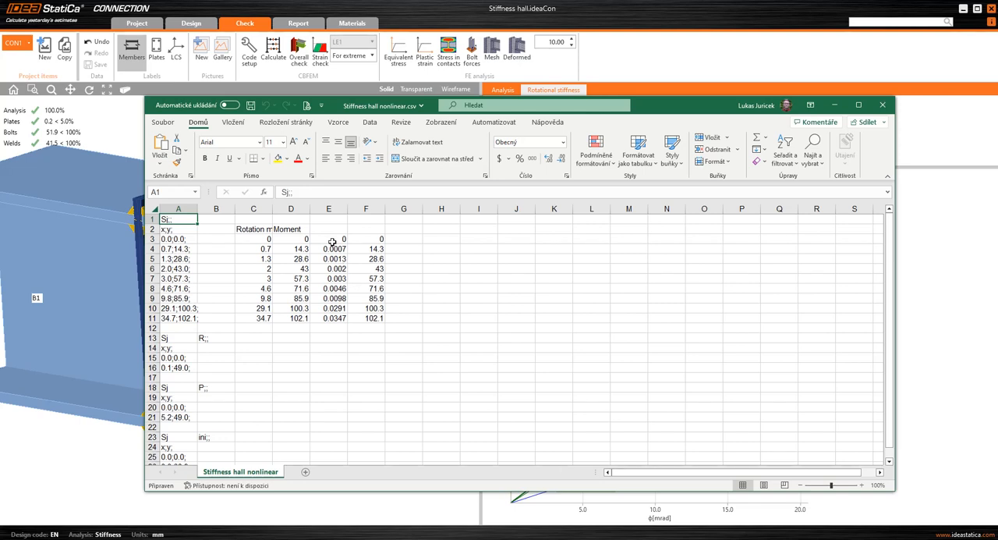
In Excel, plot the rotation and moment values in E3:F11 as a scatter chart with smooth lines and markers.
left_click_drag(332, 242, 375, 317)
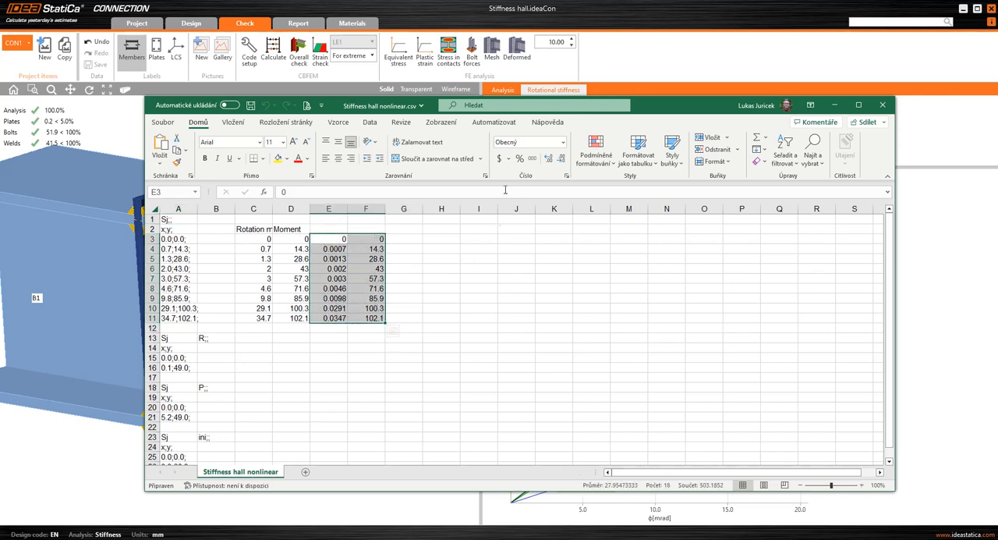
left_click(233, 124)
left_click(461, 161)
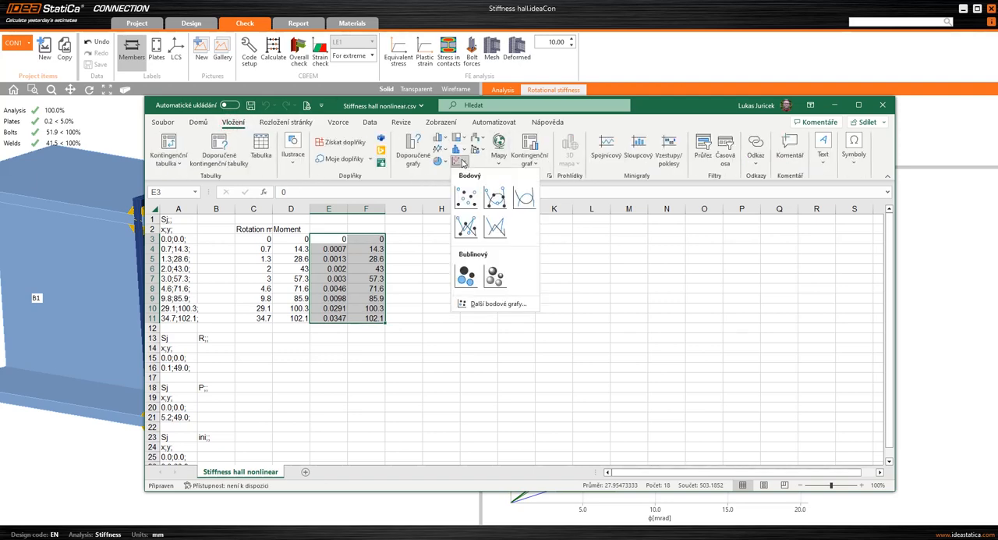
left_click(494, 201)
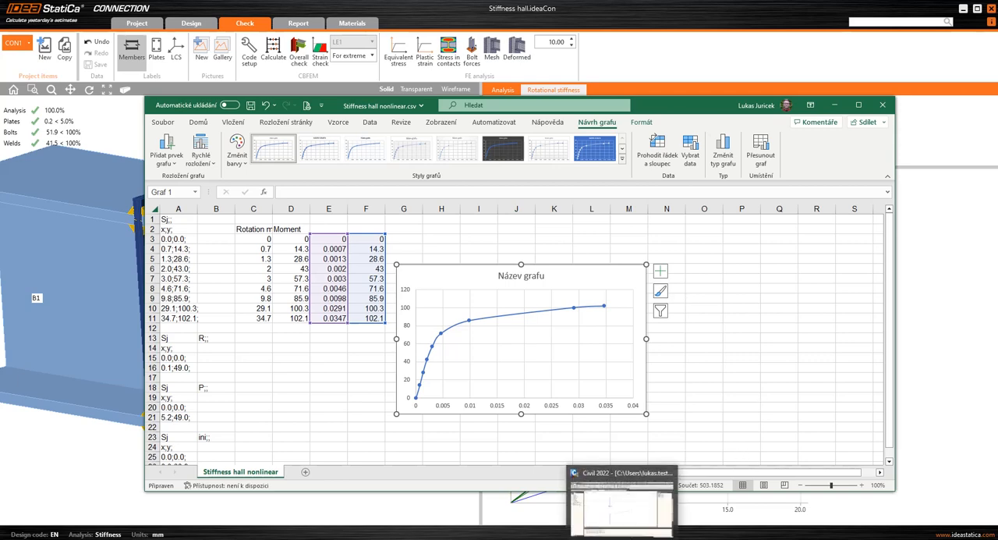
Switch to midas Civil and show the two frames from the front with their section shapes rendered.
left_click(623, 539)
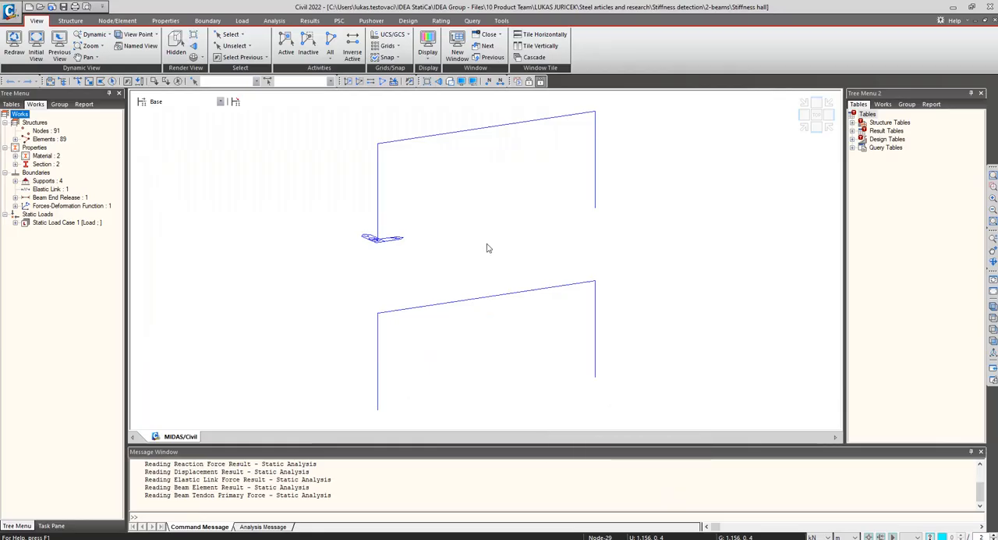
left_click(816, 125)
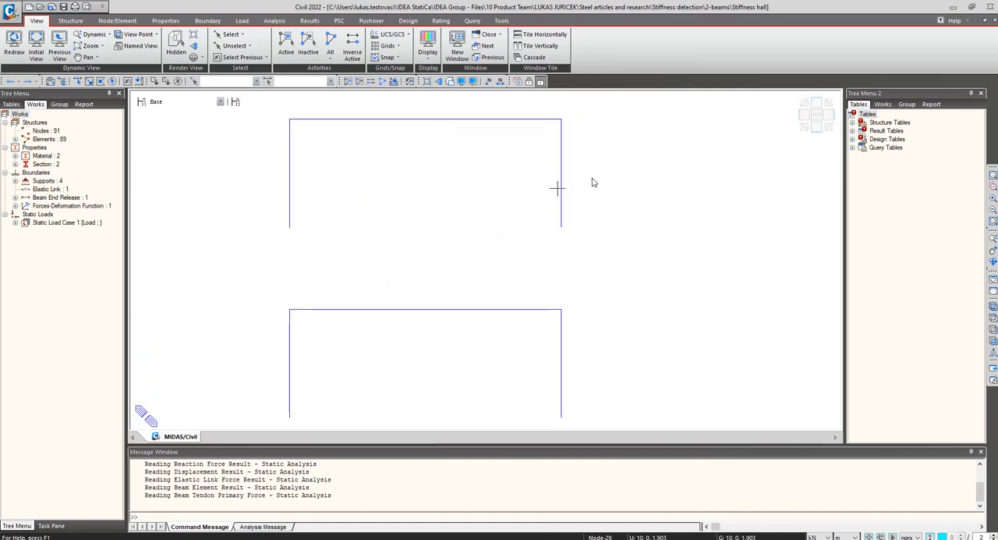
left_click(450, 81)
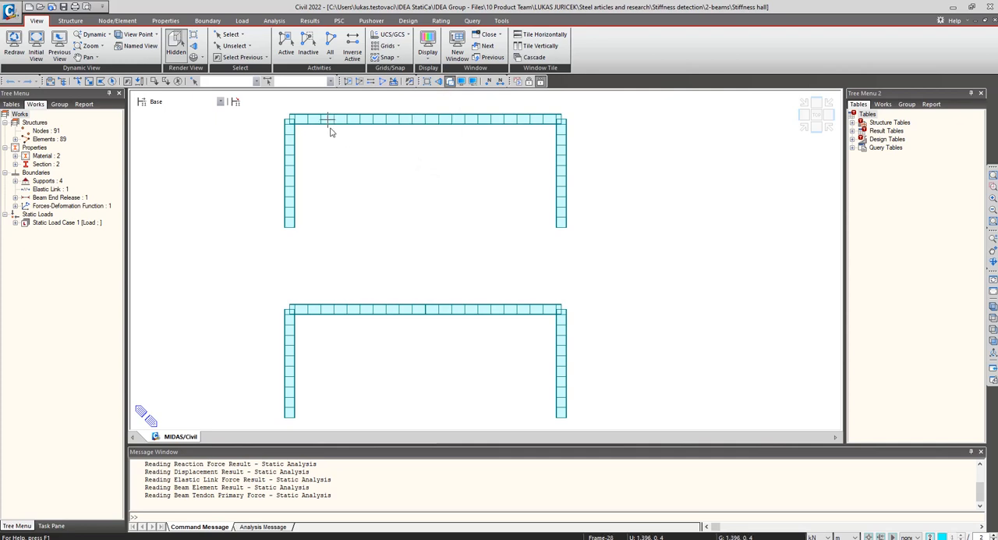
Display the Type 1 beam end release on the model and return the upper frame to line representation.
mouse_move(329, 133)
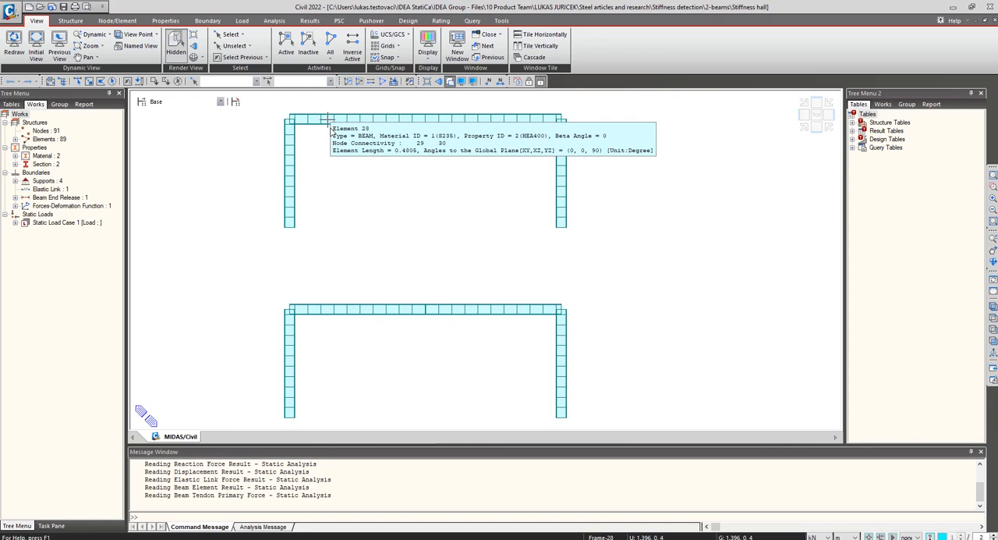
left_click(14, 197)
right_click(58, 205)
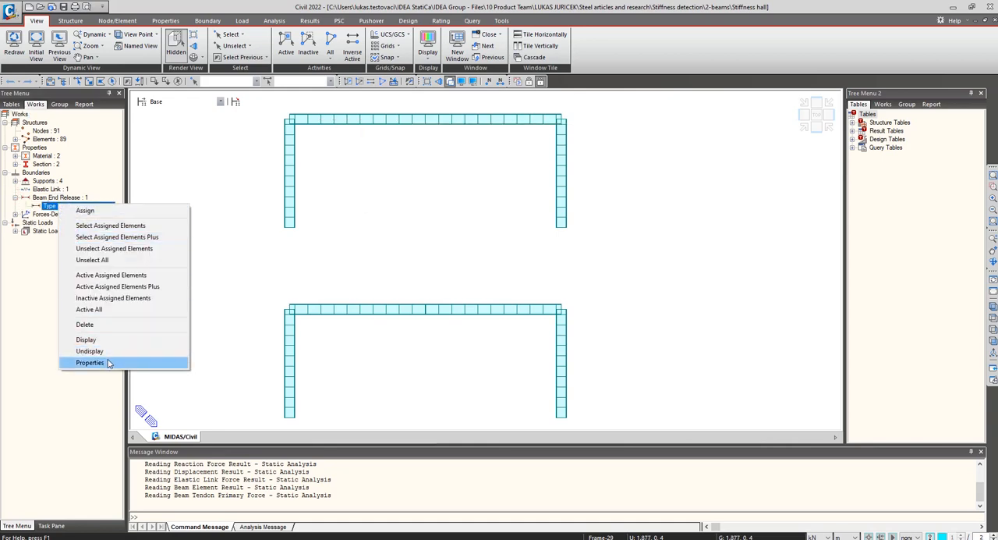
left_click(102, 339)
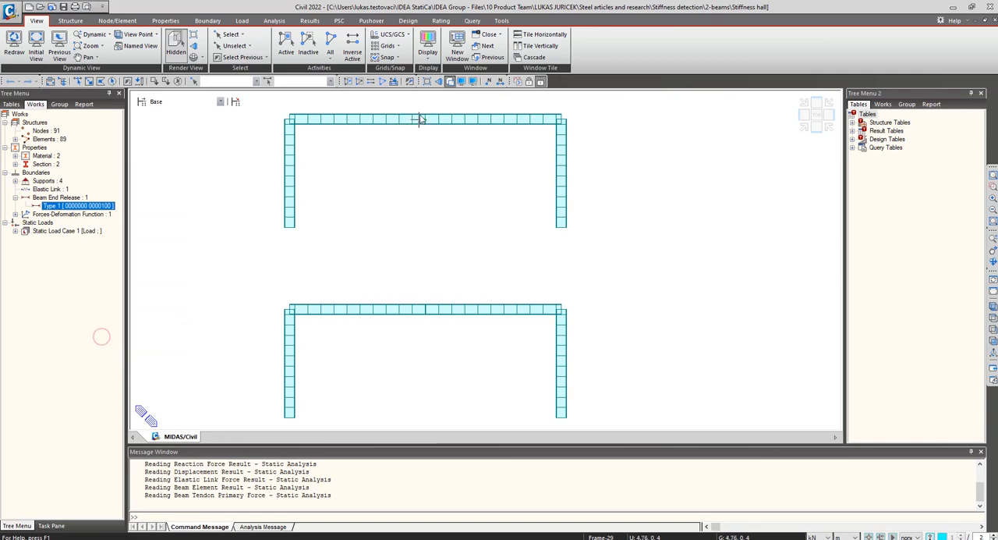
scroll(424, 122, "up", 5)
left_click(452, 82)
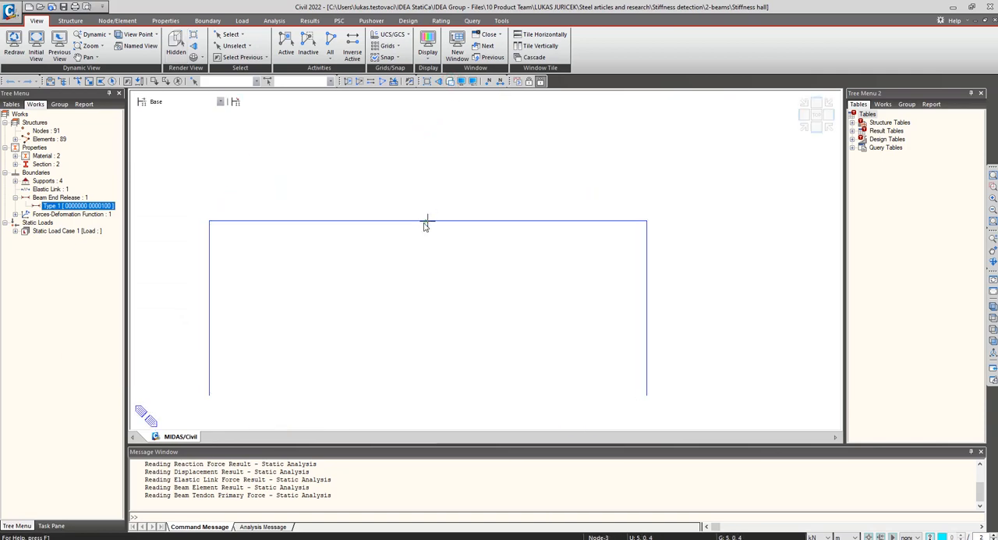
Open the beam end release table and check the Myj stiffness of element 35.
mouse_move(432, 226)
right_click(92, 204)
right_click(61, 199)
left_click(84, 204)
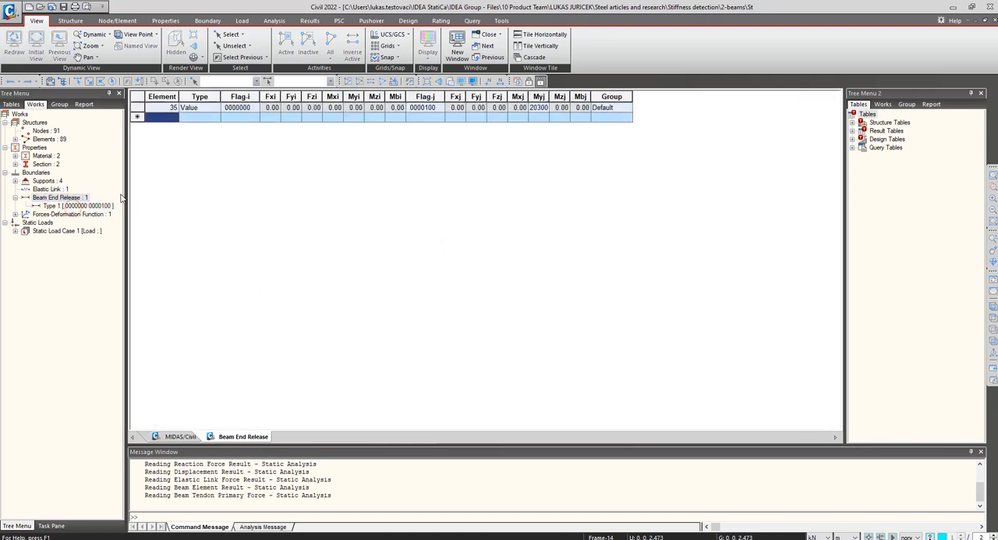
left_click(542, 112)
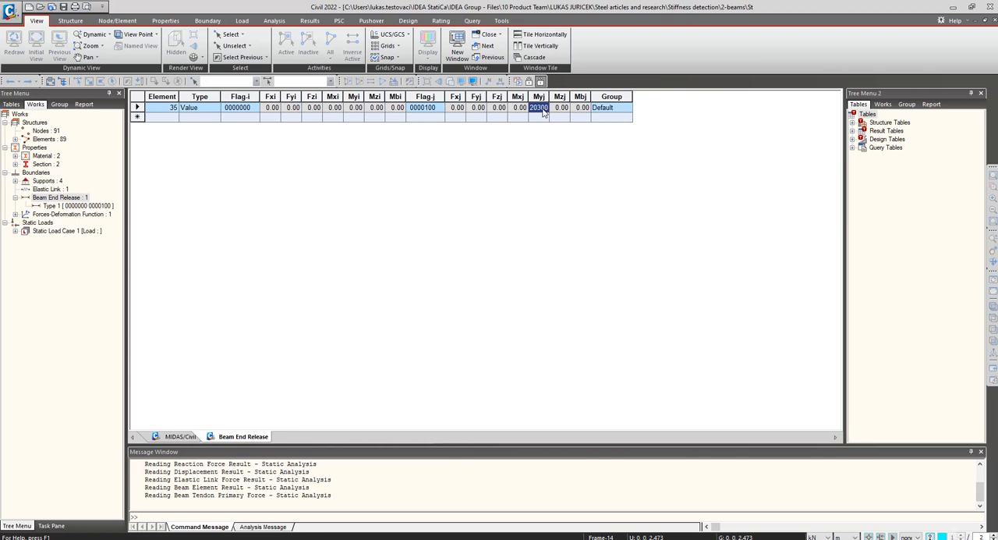
Return to the model view and display the elastic link at the lower frame's midspan.
left_click(182, 436)
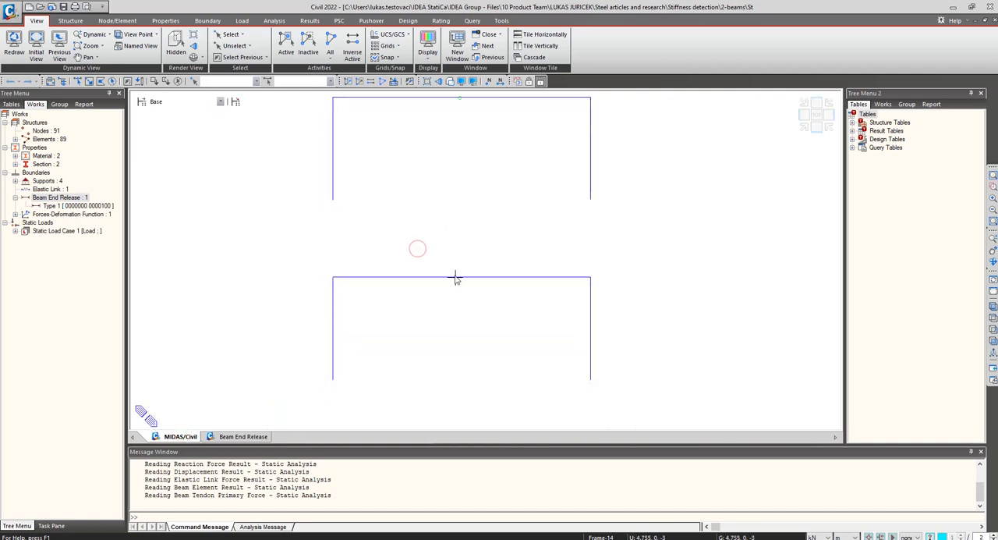
right_click(49, 193)
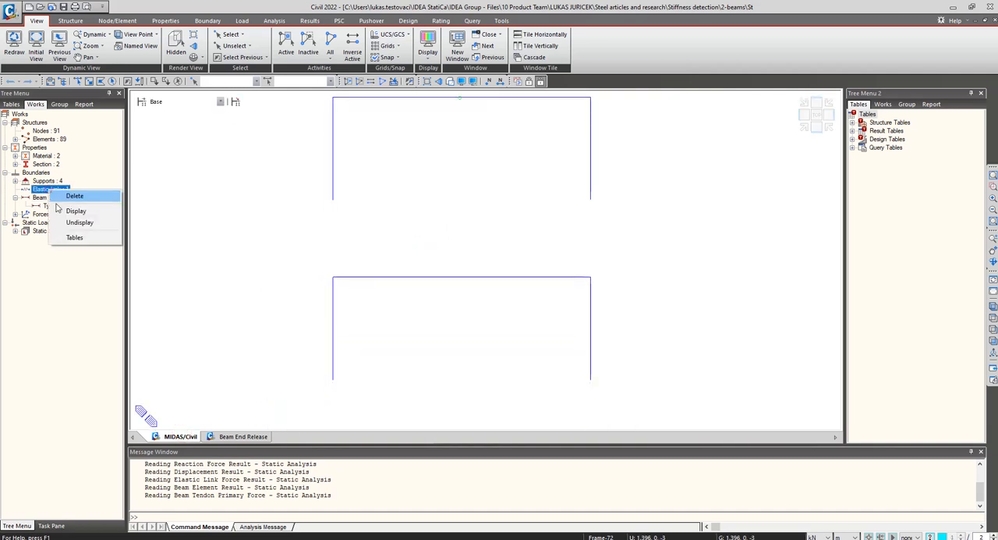
left_click(90, 209)
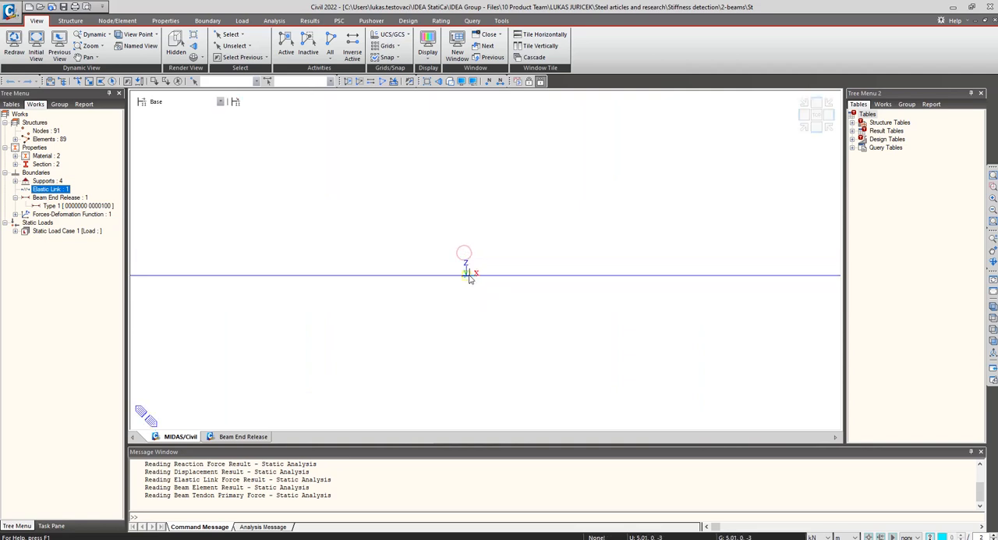
Inspect the moment-rotation table of the Nonlinear stiffness forces-deformation function and close it without changes.
left_click(15, 214)
left_click(47, 222)
right_click(47, 222)
left_click(77, 243)
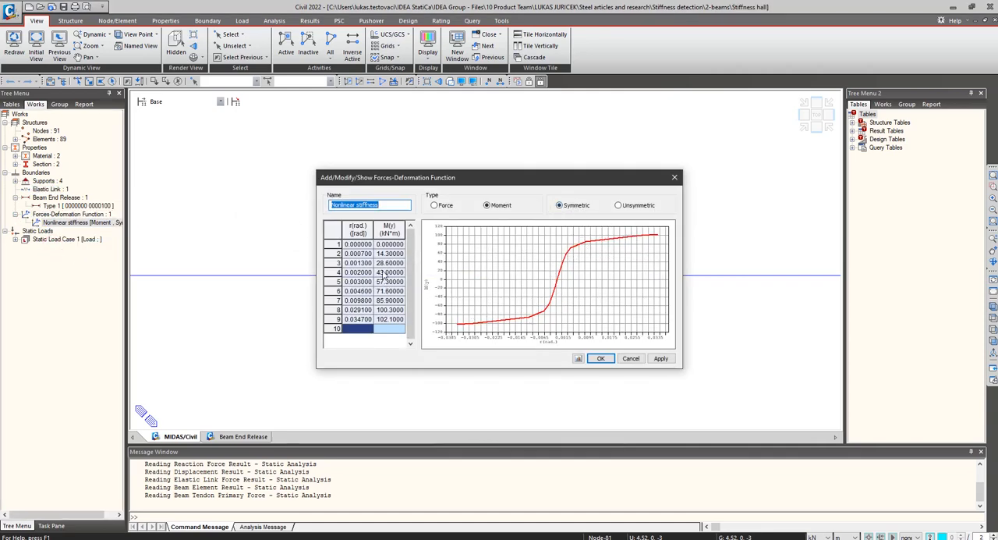
left_click_drag(357, 244, 394, 319)
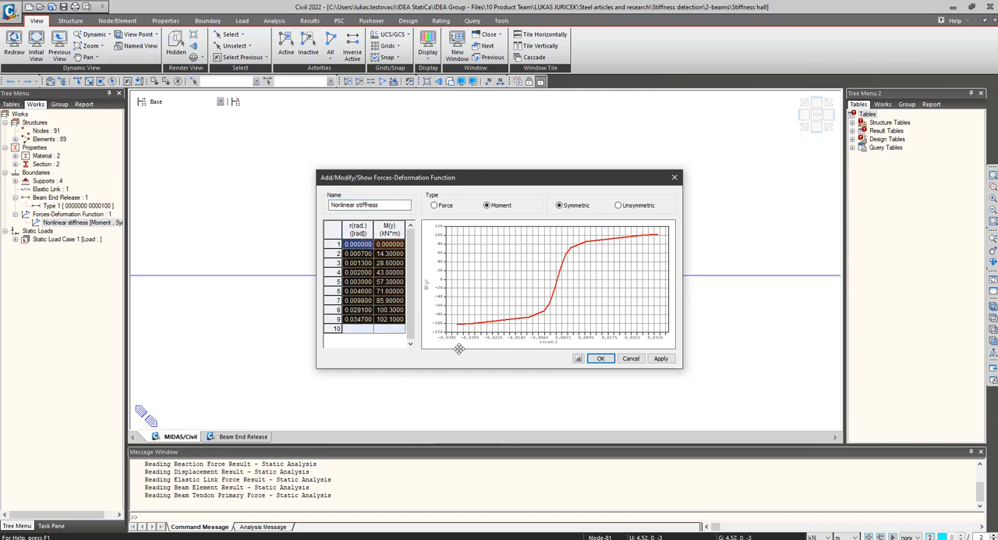
left_click(638, 356)
left_click(519, 267)
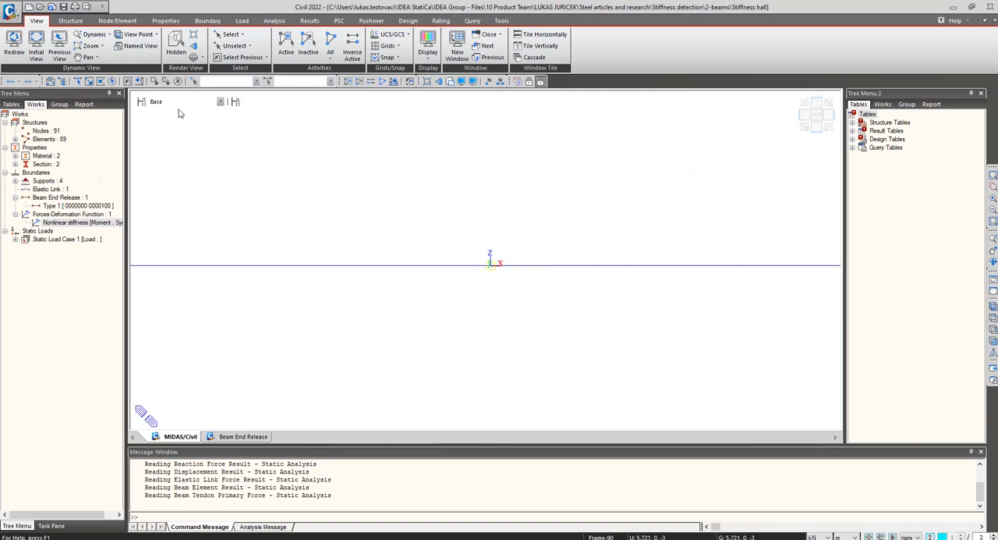
Show the DXYZ displacement contour for ST: Load on both frames, with values and legend.
left_click(310, 20)
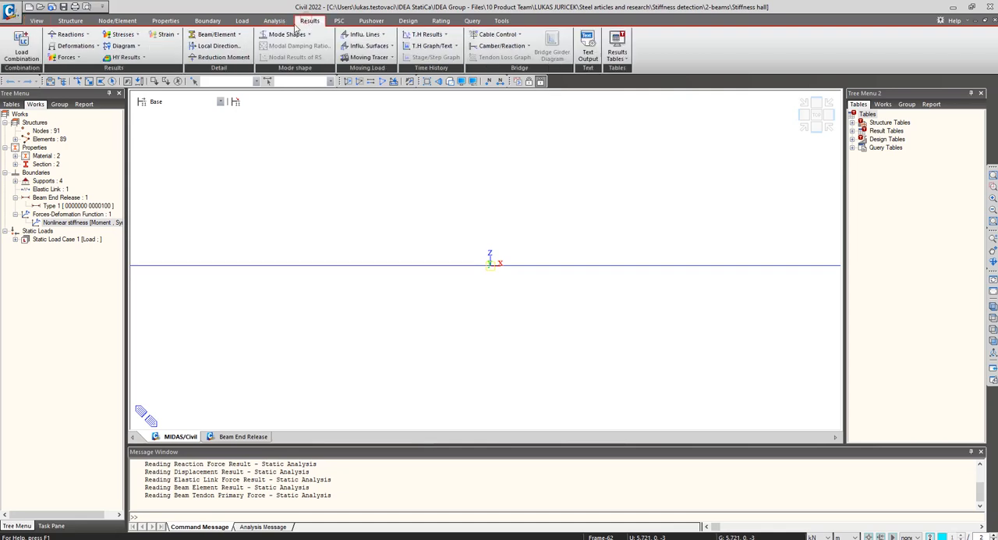
left_click(75, 45)
left_click(100, 71)
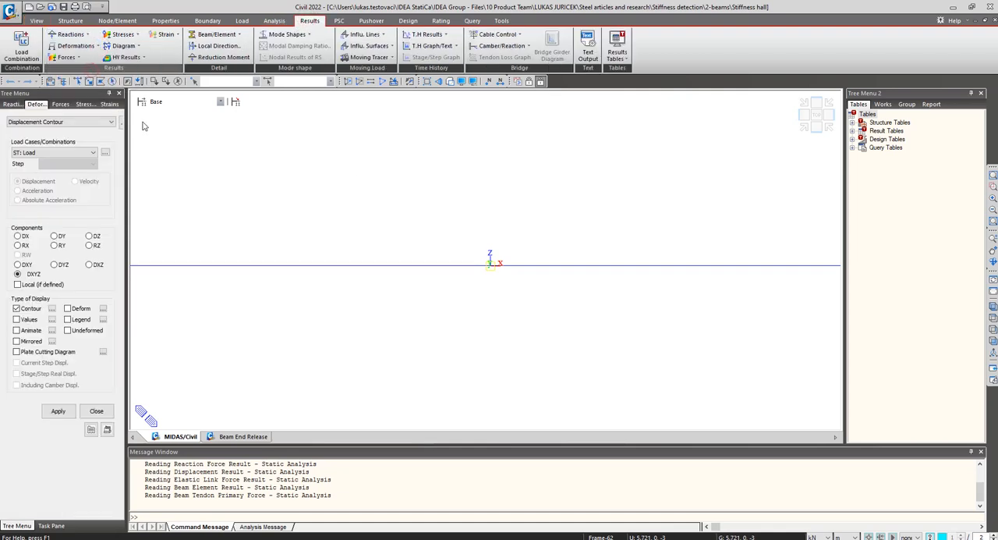
left_click(394, 81)
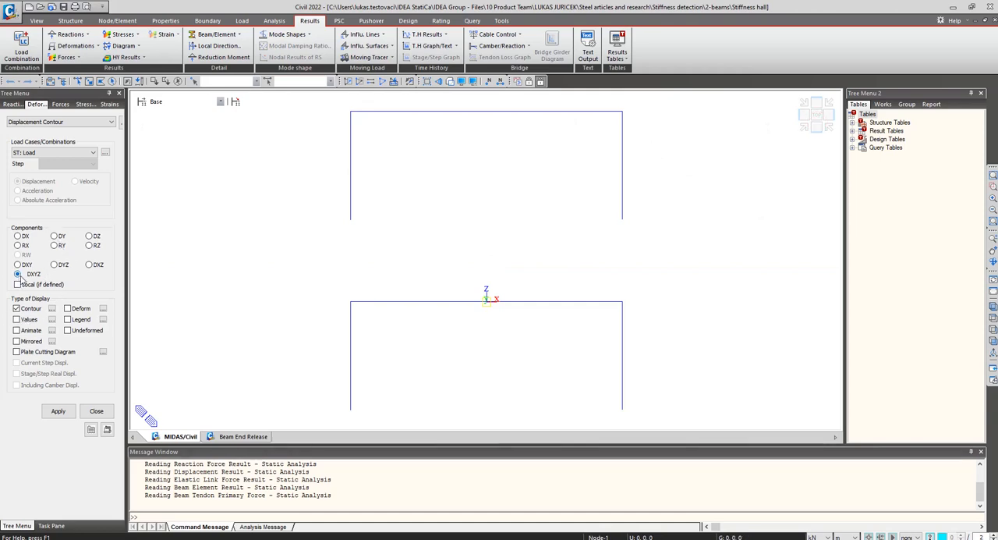
left_click(68, 319)
left_click(18, 319)
left_click(57, 411)
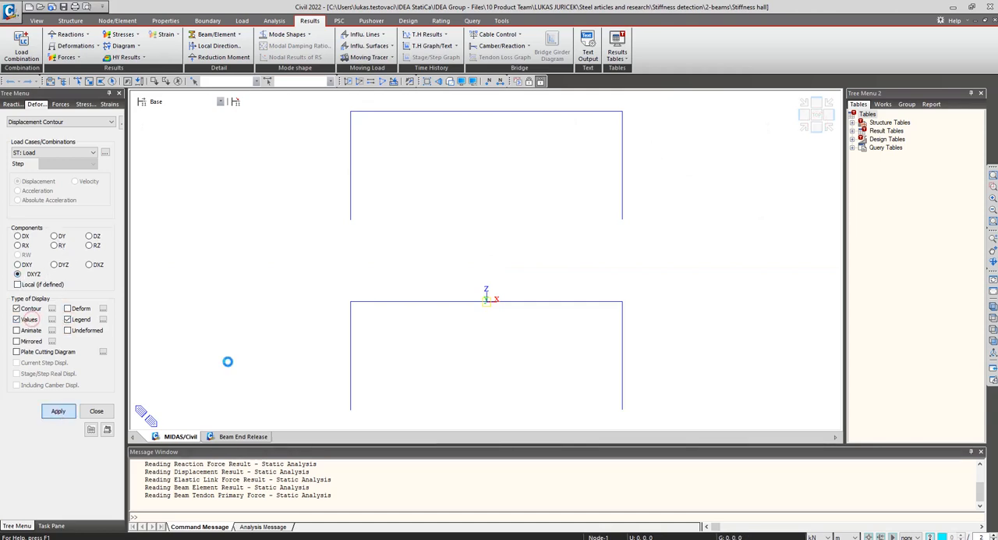
Set the length unit to mm and examine the midspan displacements of the upper and lower frames.
left_click(846, 536)
left_click(847, 505)
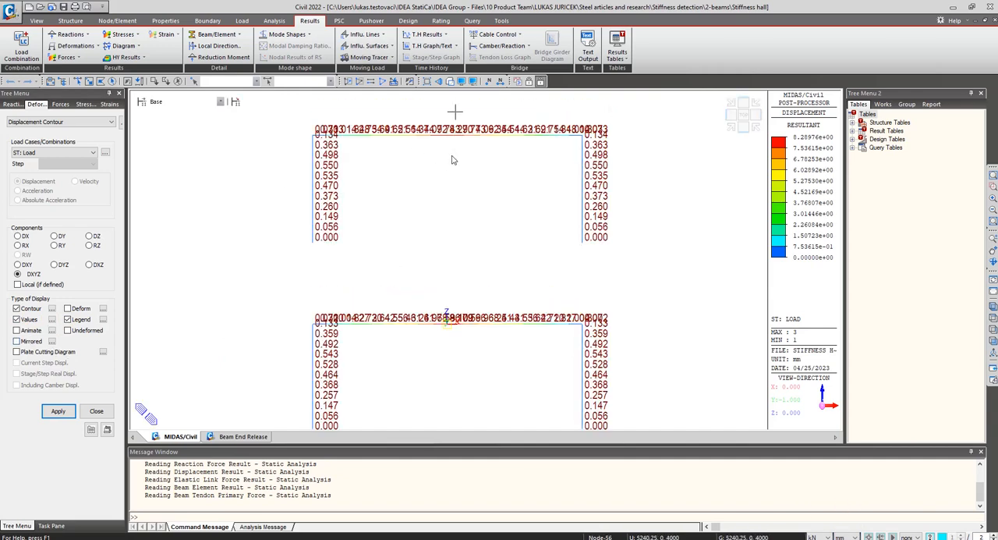
scroll(452, 160, "up", 1)
scroll(452, 163, "up", 2)
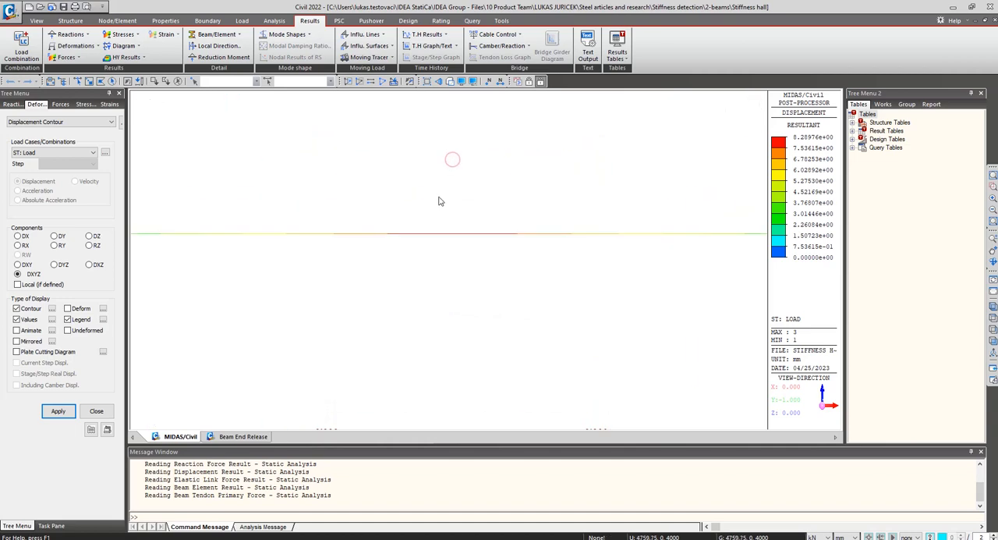
scroll(439, 197, "up", 1)
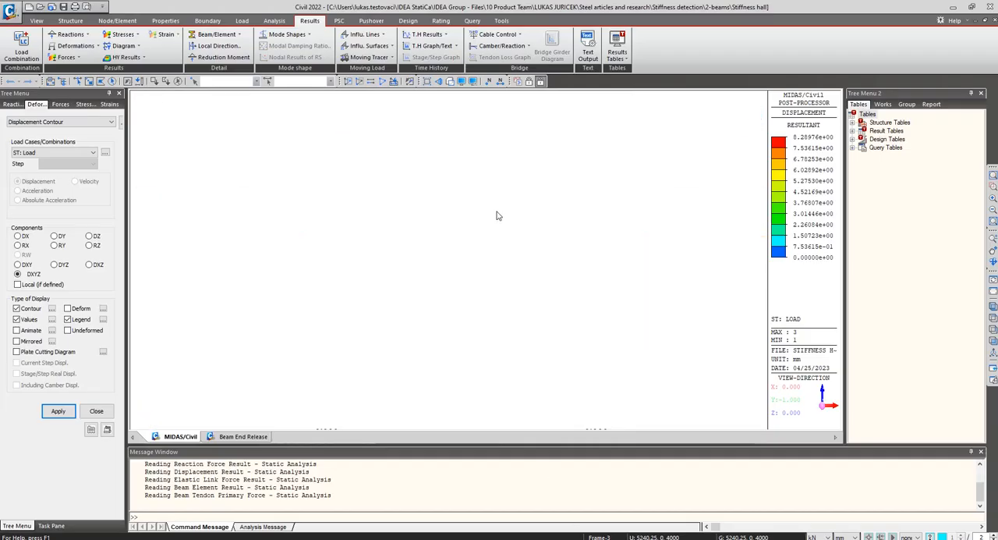
scroll(459, 310, "up", 6)
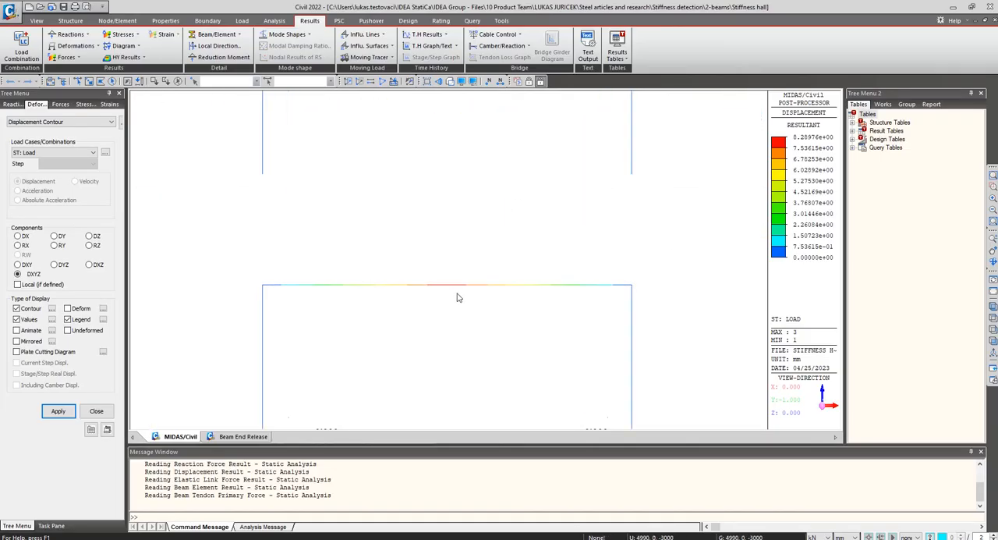
scroll(451, 248, "up", 6)
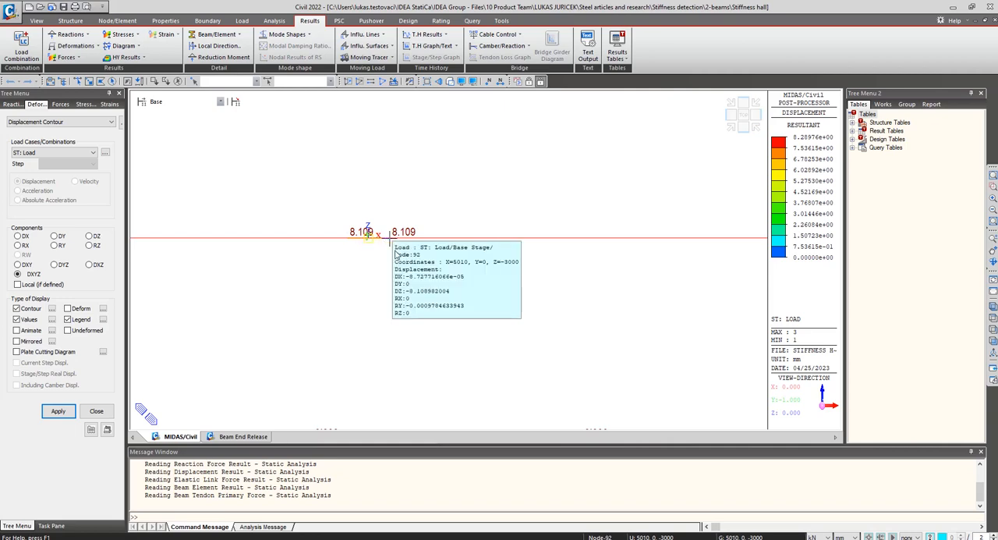
Show the My beam diagram for ST: Load and examine the midspan bending moments of both frames from the front.
left_click(66, 57)
left_click(70, 94)
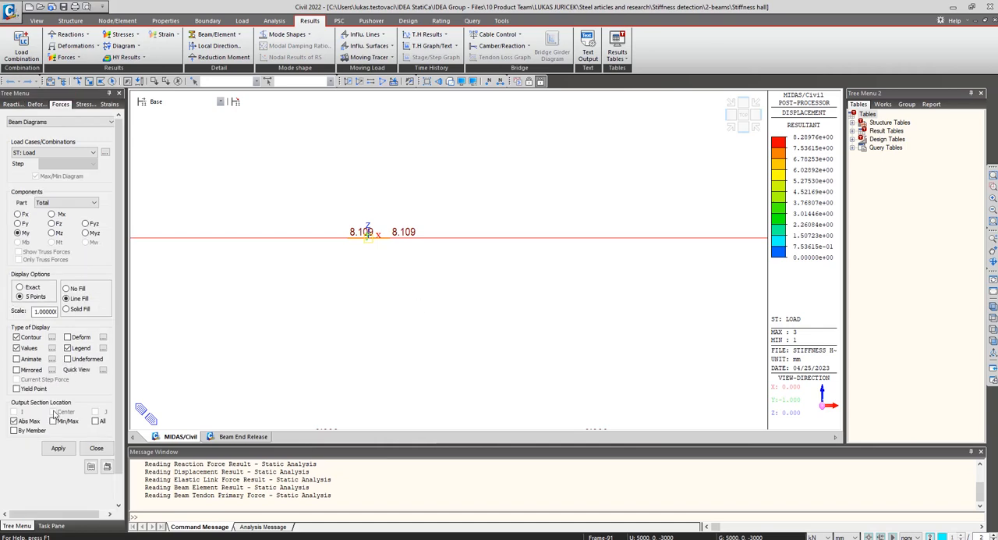
left_click(59, 448)
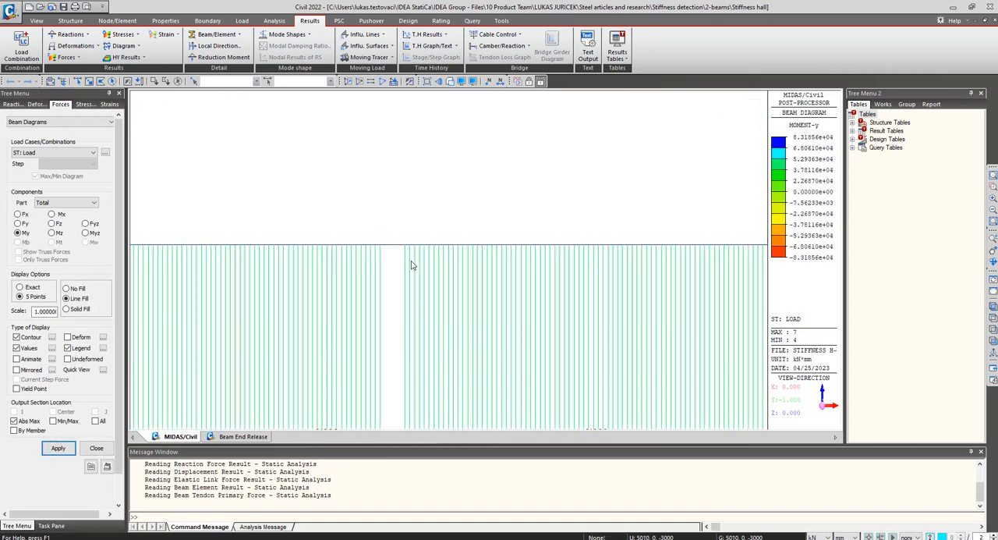
scroll(413, 266, "down", 12)
scroll(547, 216, "up", 1)
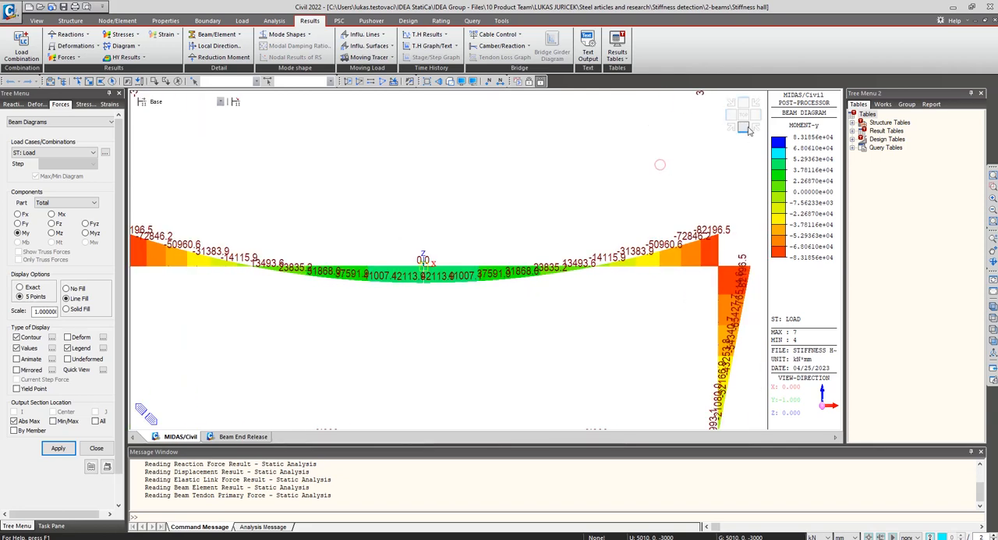
left_click(745, 129)
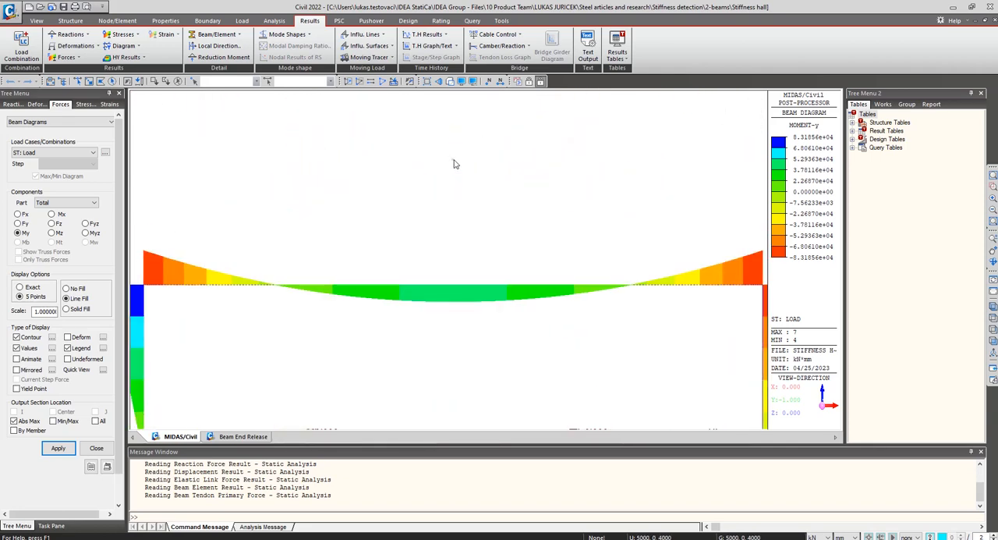
scroll(446, 242, "up", 6)
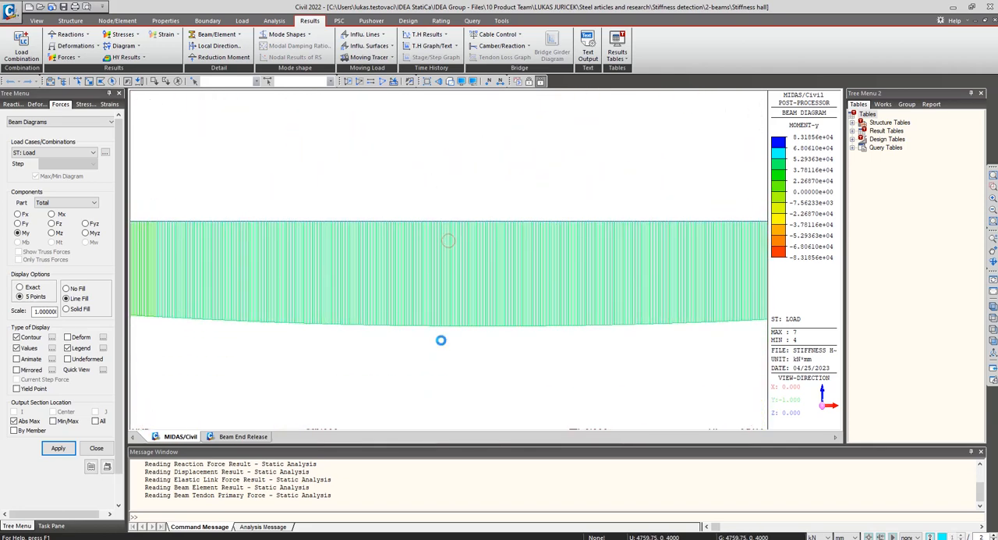
Set the length unit to m and examine the upper frame's midspan bending moments.
left_click(848, 536)
left_click(848, 516)
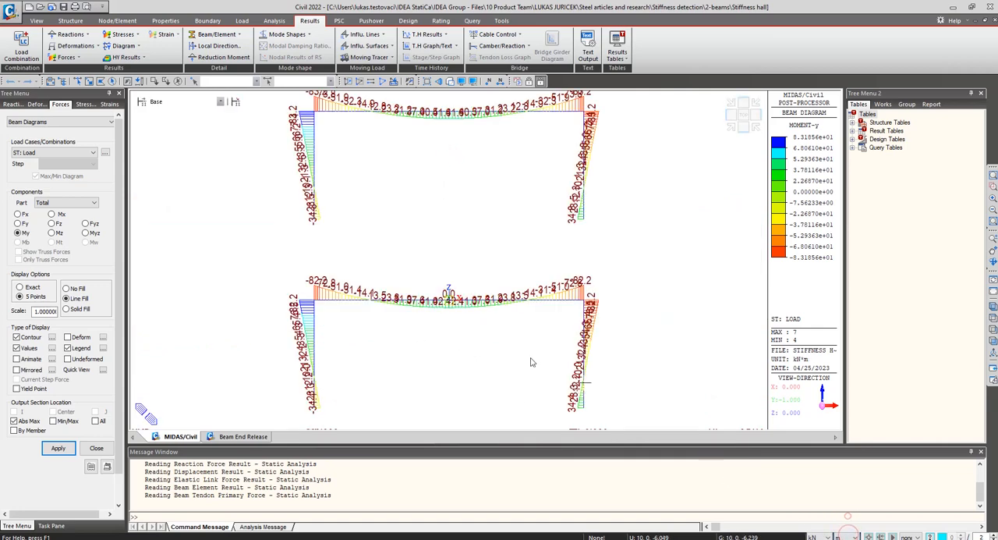
scroll(437, 152, "up", 5)
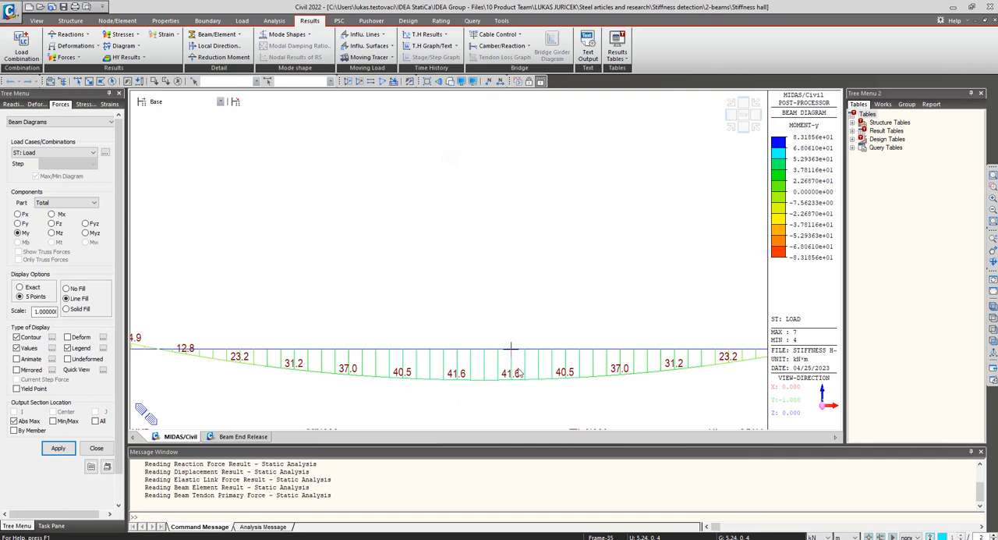
Switch to IDEA StatiCa Member and display the My internal forces diagram for LE1 on the portal frame.
mouse_move(647, 539)
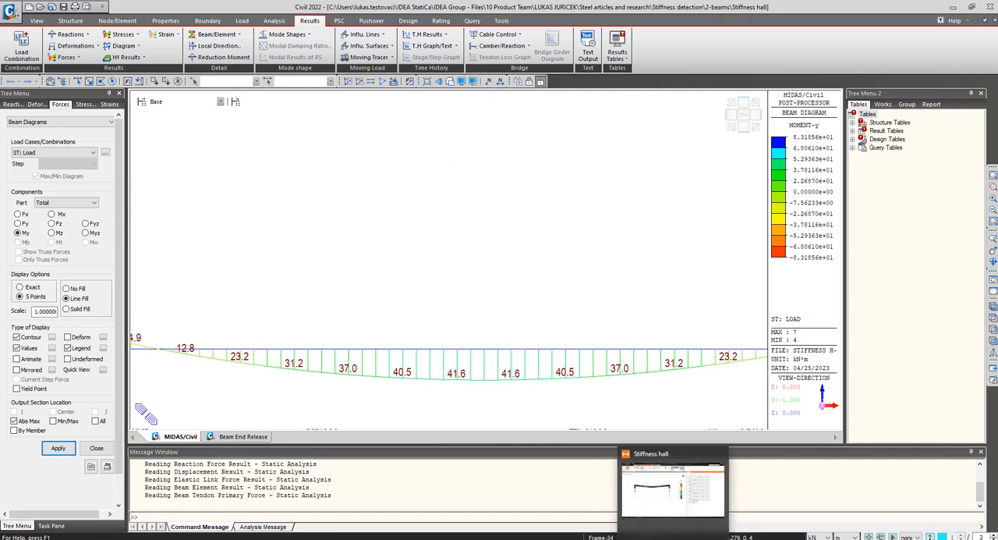
left_click(647, 538)
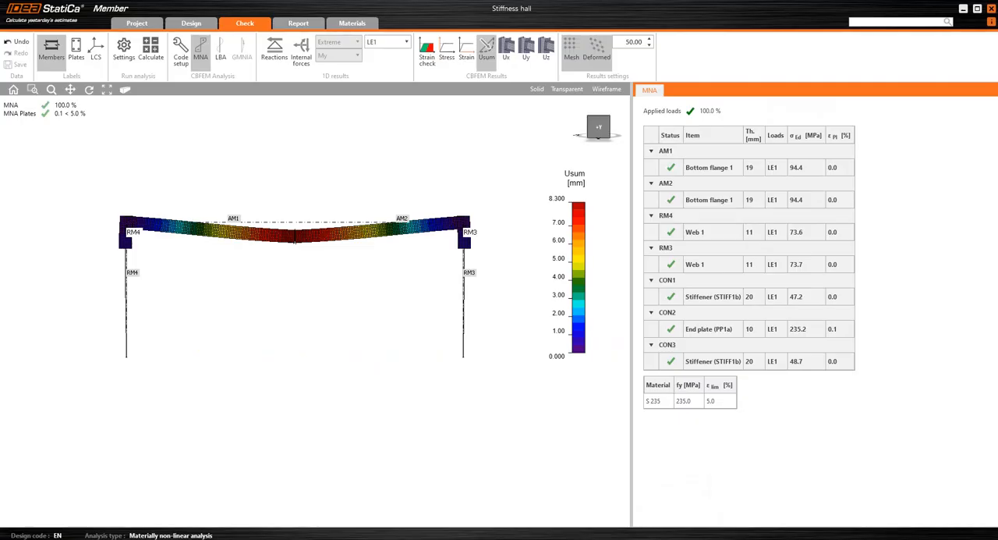
left_click(301, 57)
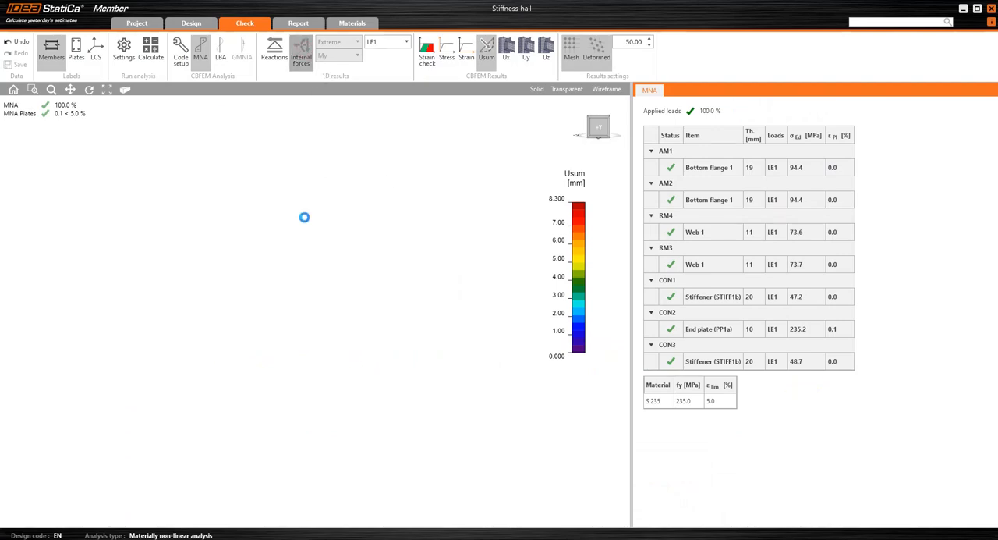
scroll(299, 249, "up", 5)
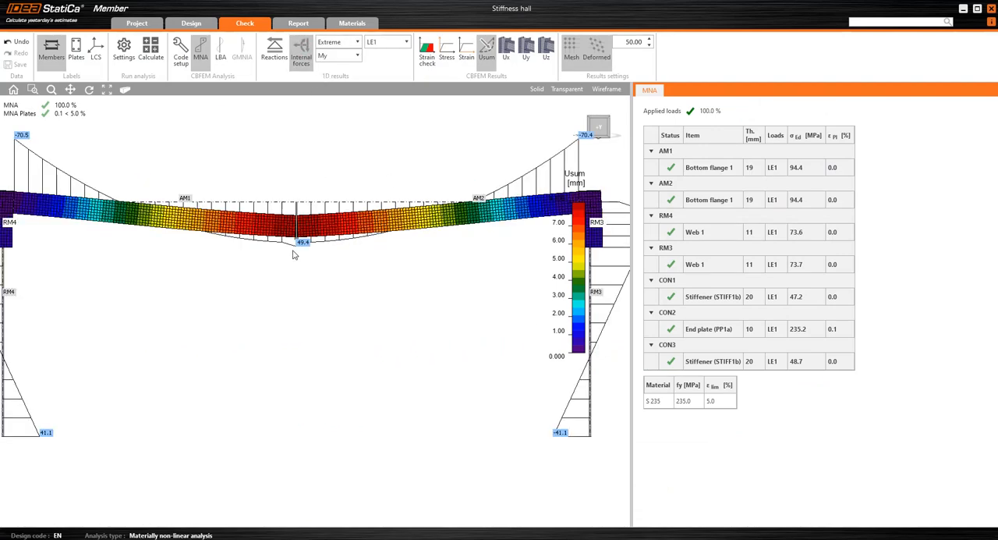
scroll(297, 247, "up", 2)
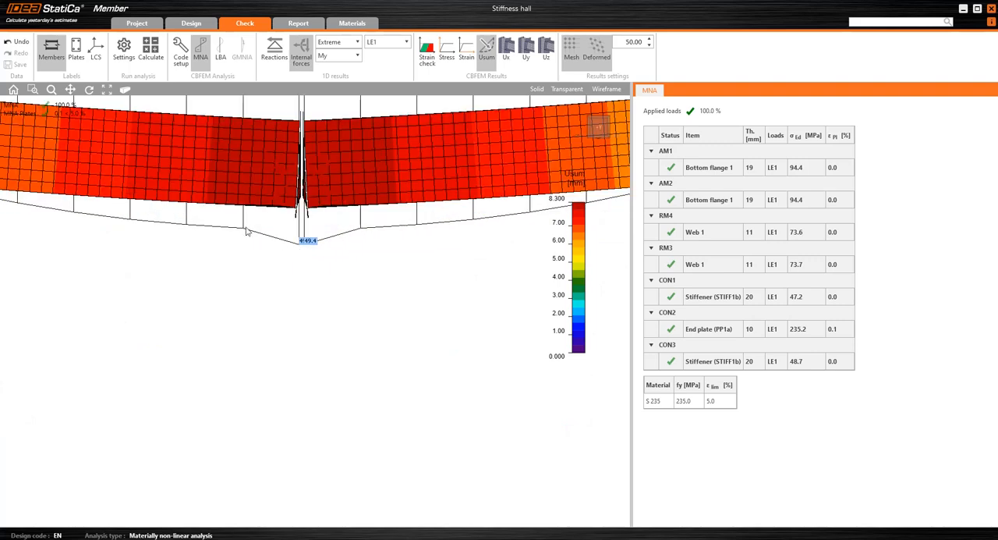
Set the internal force values to Section display and examine the My moments around the midspan joint.
left_click(335, 43)
left_click(330, 68)
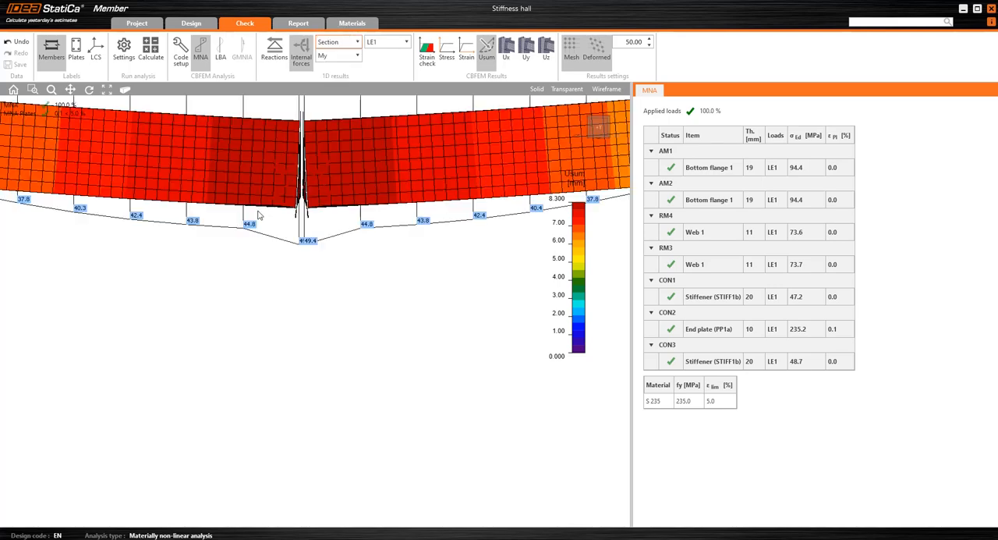
scroll(249, 228, "up", 5)
scroll(248, 218, "down", 2)
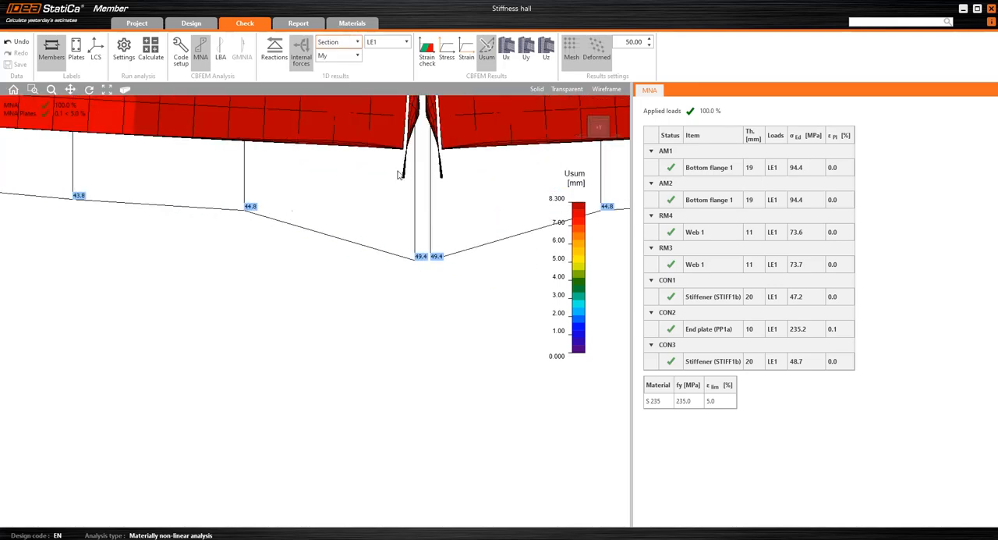
middle_click_drag(416, 134, 410, 158)
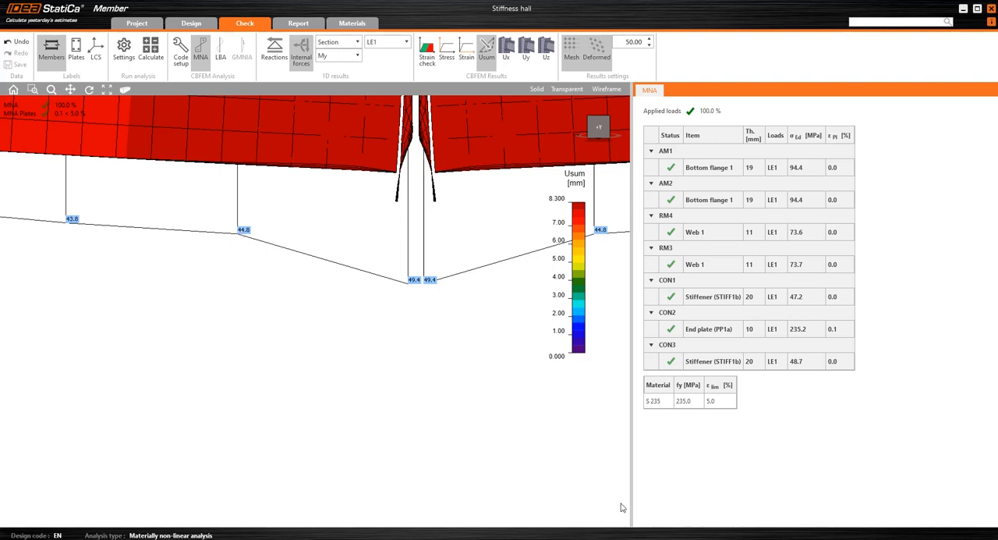
Switch back to midas Civil and examine the midspan bending moments of the lower frame.
left_click(623, 538)
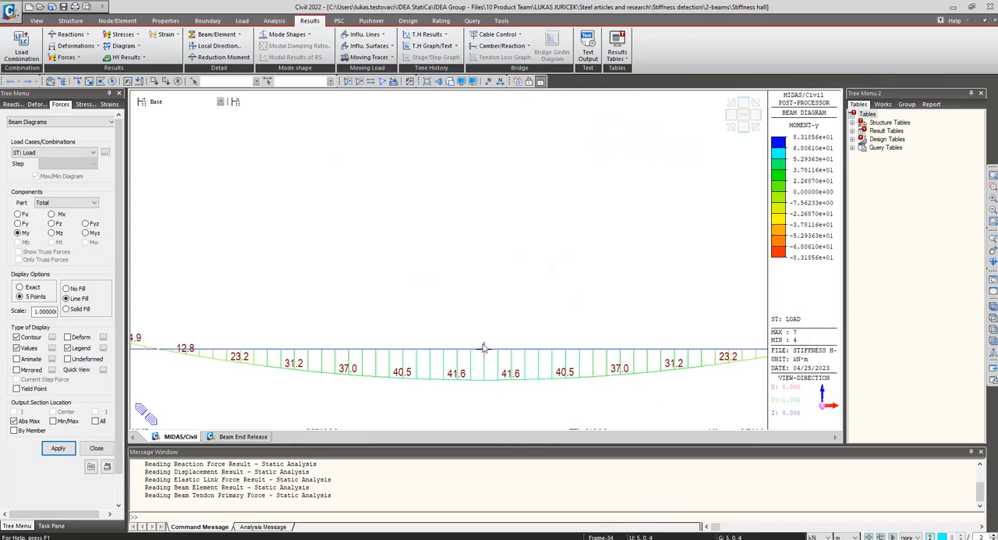
scroll(470, 339, "down", 3)
middle_click_drag(486, 381, 444, 162)
scroll(481, 288, "up", 1)
middle_click_drag(493, 320, 484, 181)
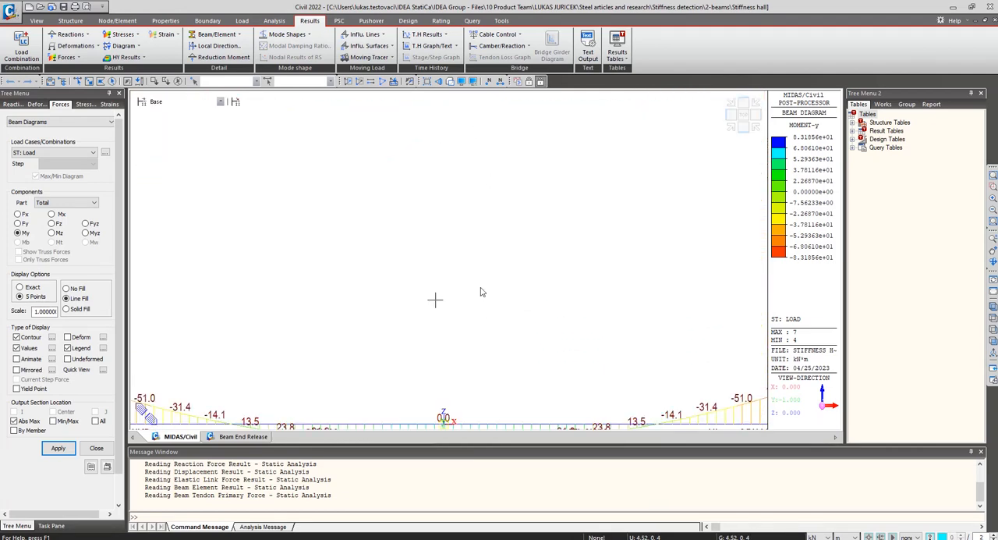
middle_click_drag(475, 358, 470, 196)
scroll(467, 338, "up", 1)
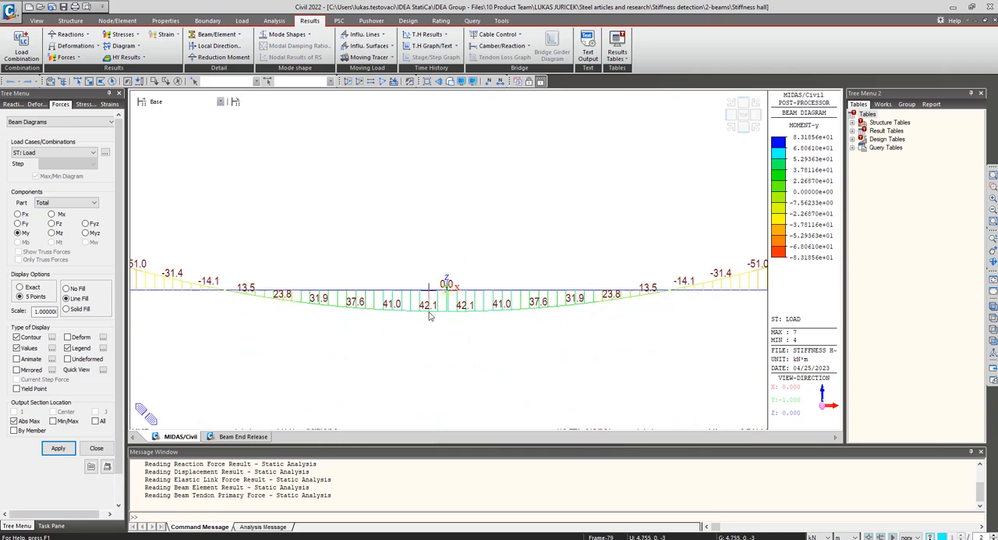
Change the beam diagram's output section location from Abs Max to I and apply it, with the lower frame's left corner in view.
middle_click_drag(249, 263, 568, 229)
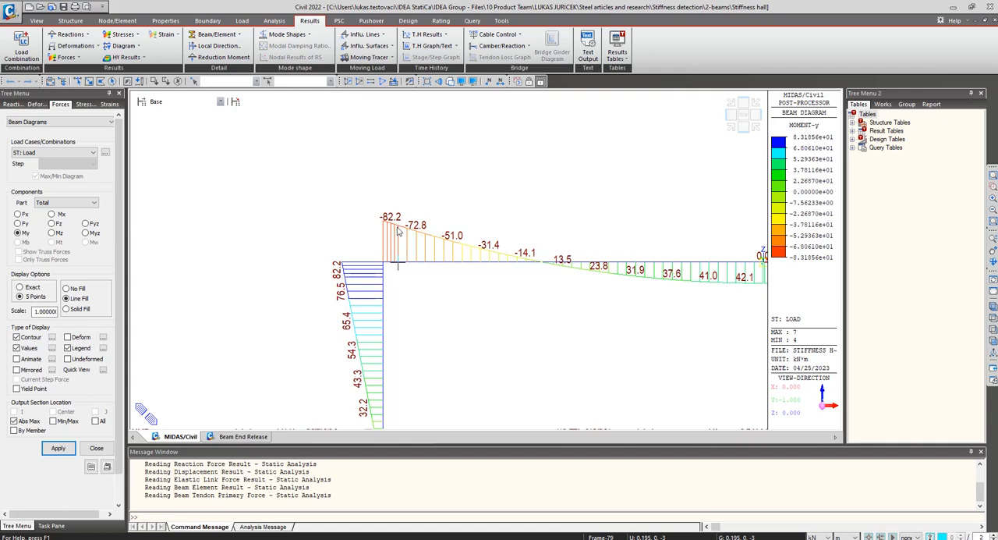
left_click(14, 420)
left_click(14, 411)
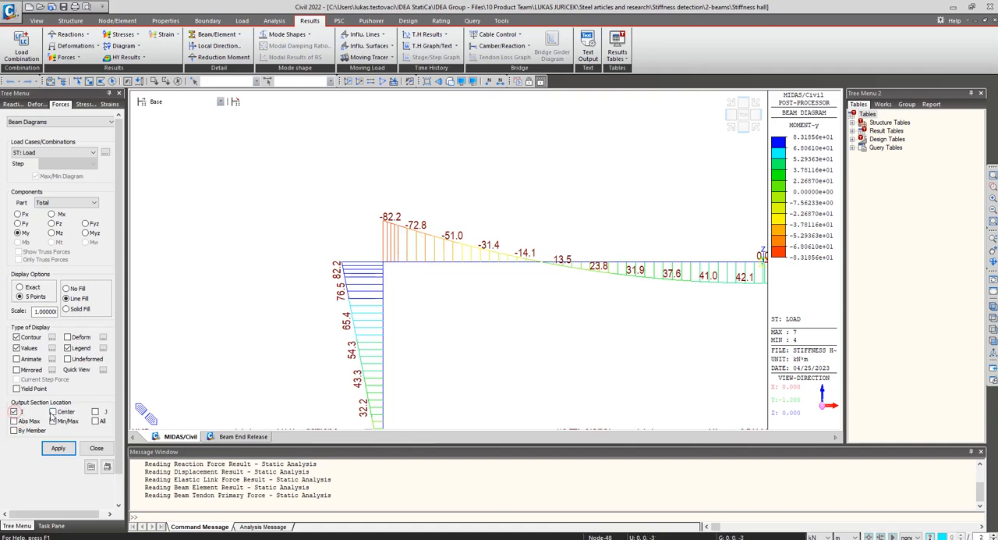
left_click(58, 447)
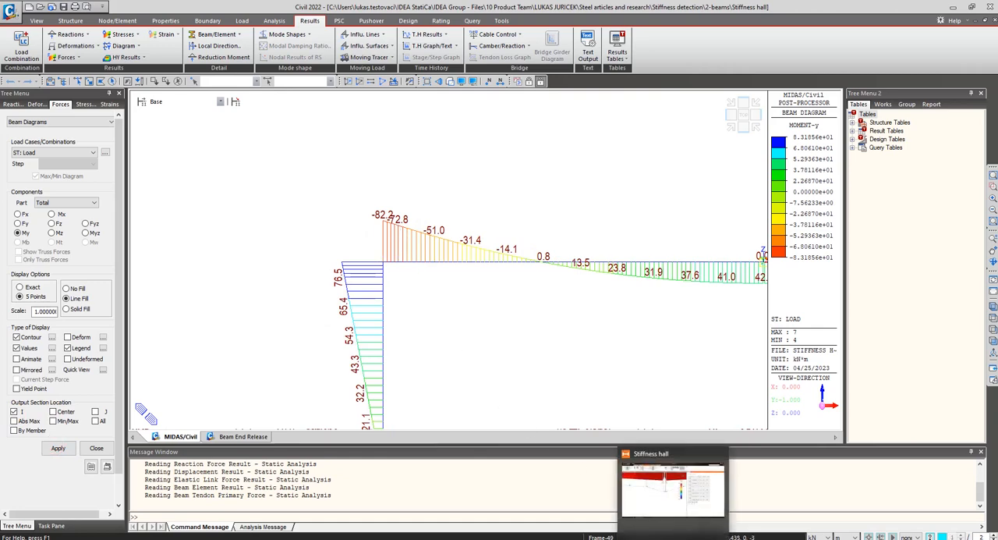
Switch to IDEA StatiCa Member and examine the My moments along beam AM1 towards the left frame corner.
left_click(672, 537)
middle_click_drag(338, 205, 494, 265)
scroll(359, 248, "down", 6)
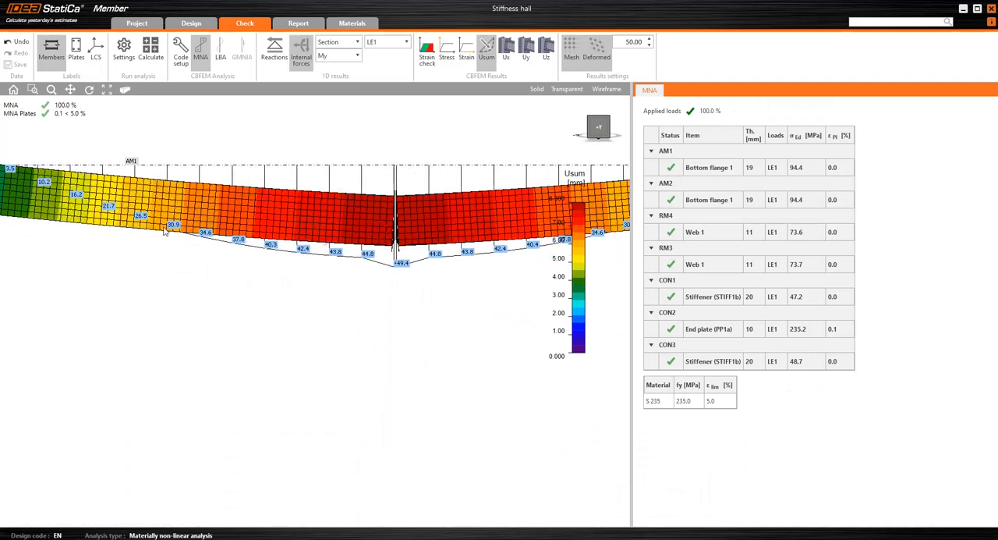
middle_click_drag(105, 213, 393, 284)
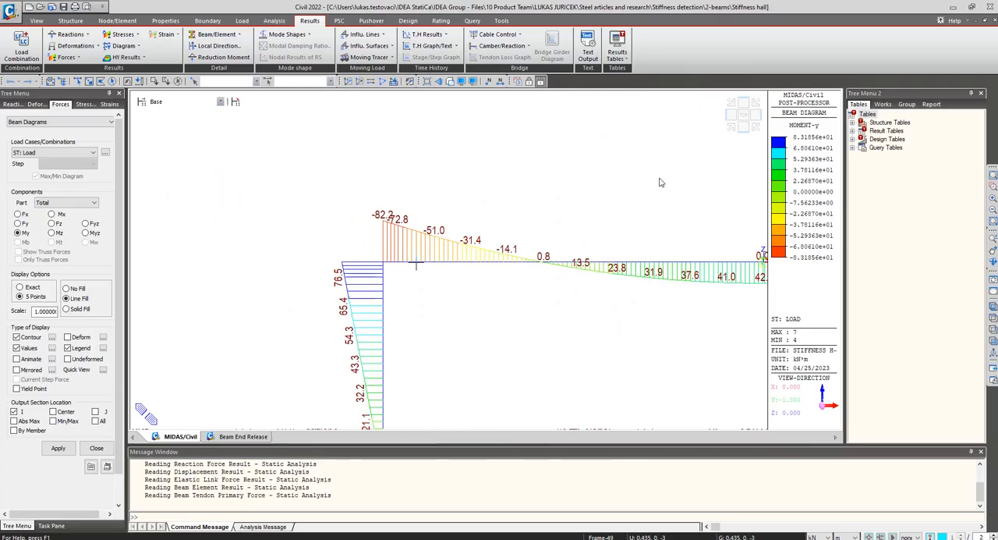
In midas Civil, examine the My bending moments at the upper frame's left corner.
middle_click_drag(317, 125, 335, 217)
scroll(345, 209, "up", 7)
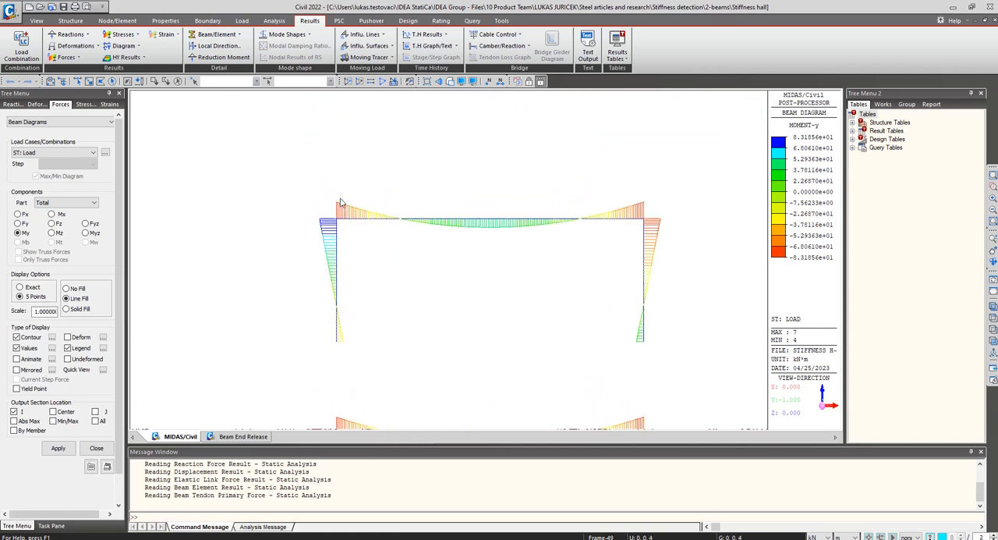
middle_click_drag(354, 270, 358, 202)
scroll(351, 254, "up", 1)
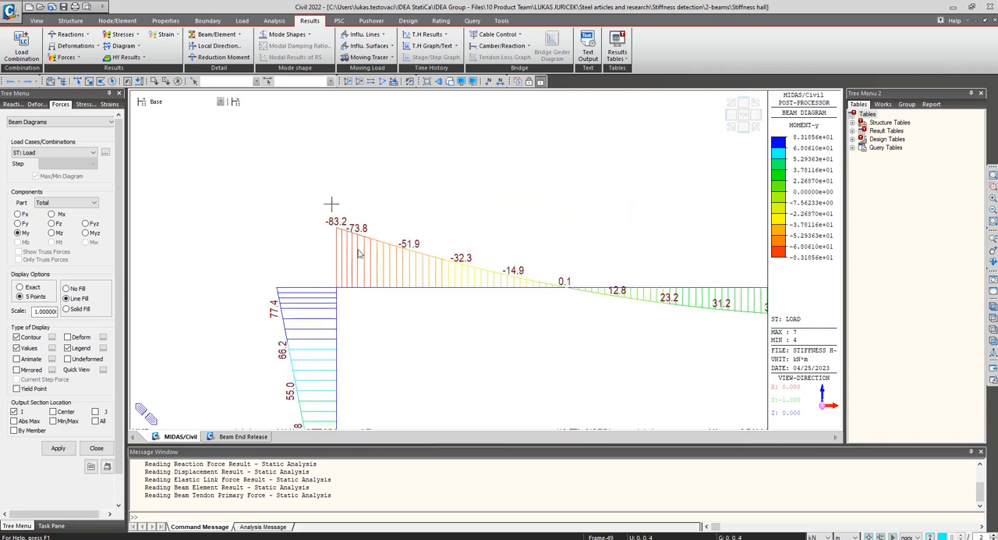
Examine the lower frame's left corner moments and compare the My diagrams of both frames from the front.
middle_click_drag(371, 363, 354, 129)
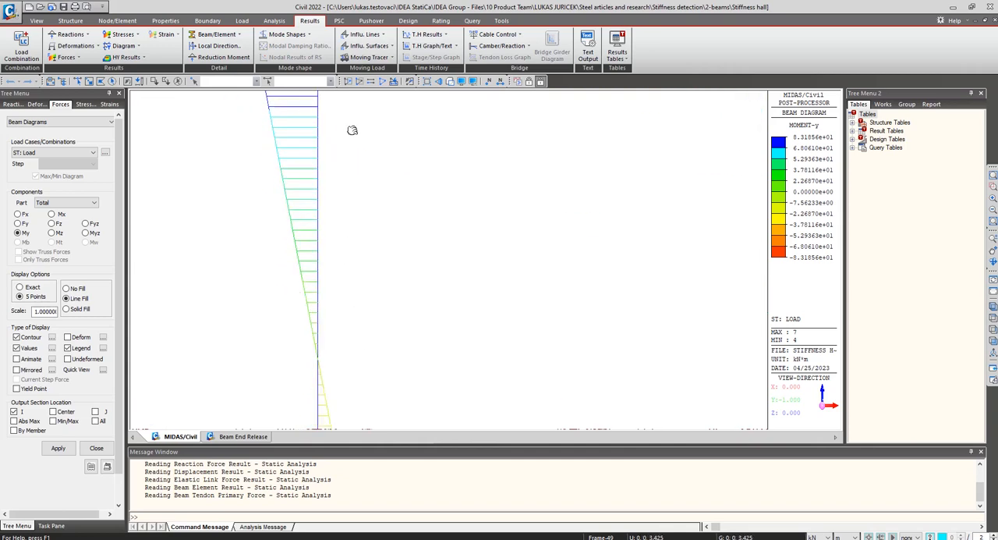
middle_click_drag(352, 268, 354, 133)
middle_click_drag(362, 350, 358, 124)
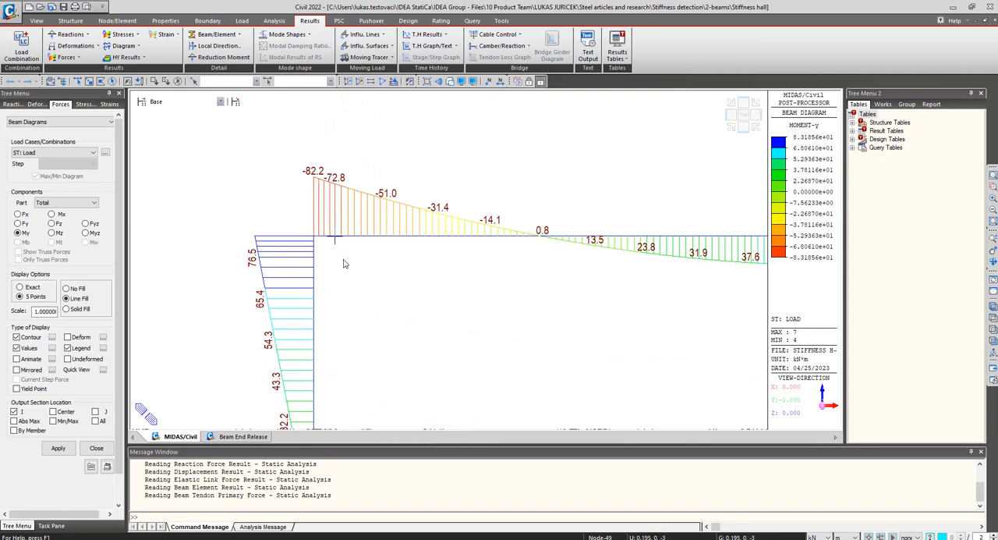
mouse_move(343, 260)
left_click(743, 127)
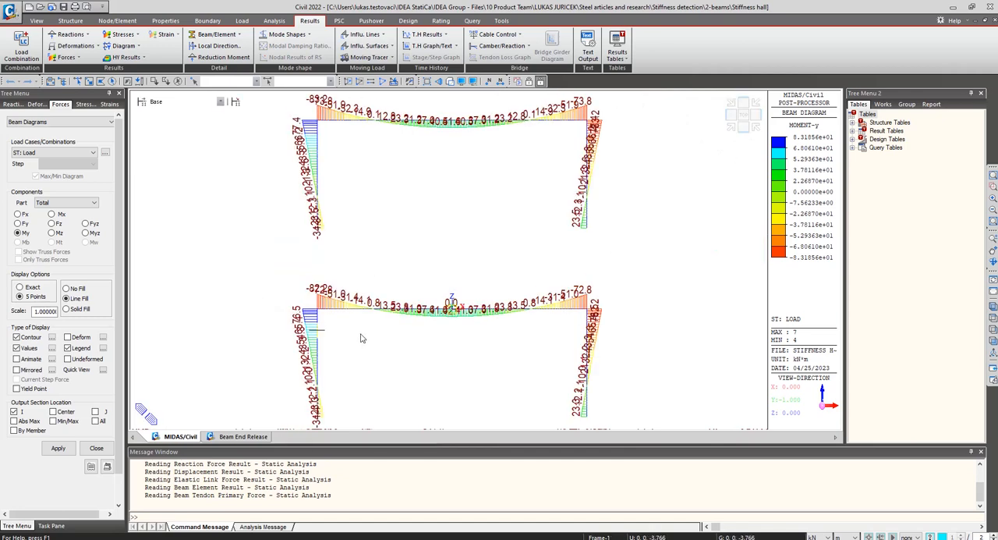
mouse_move(361, 338)
mouse_move(325, 306)
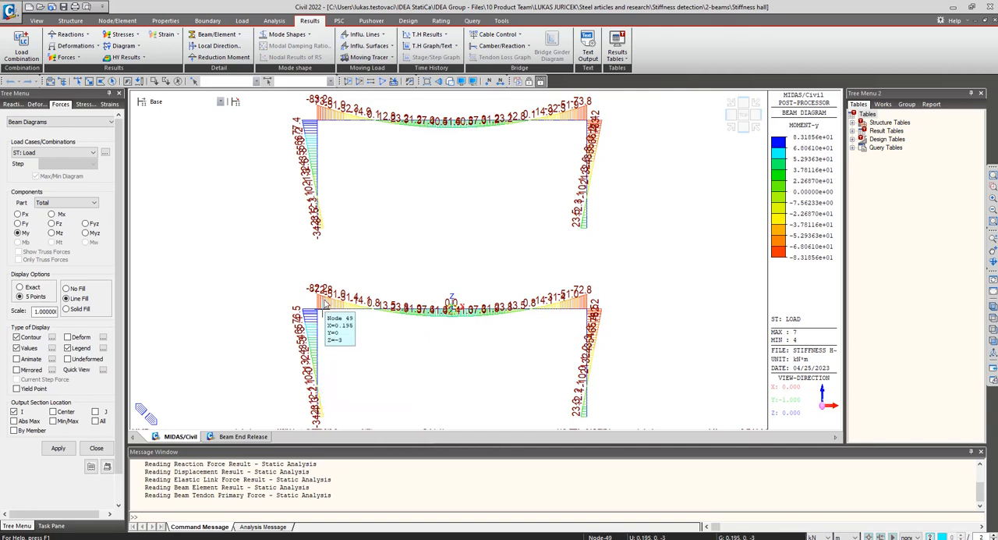